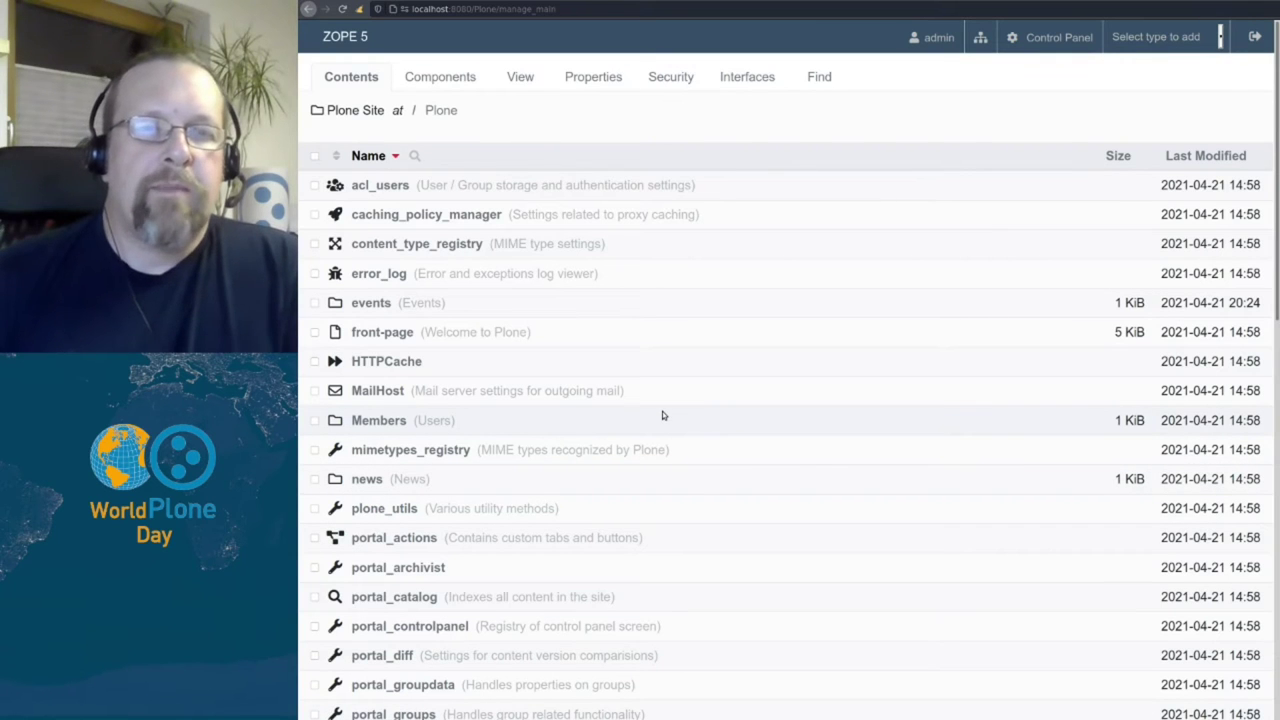
pyautogui.click(388, 188)
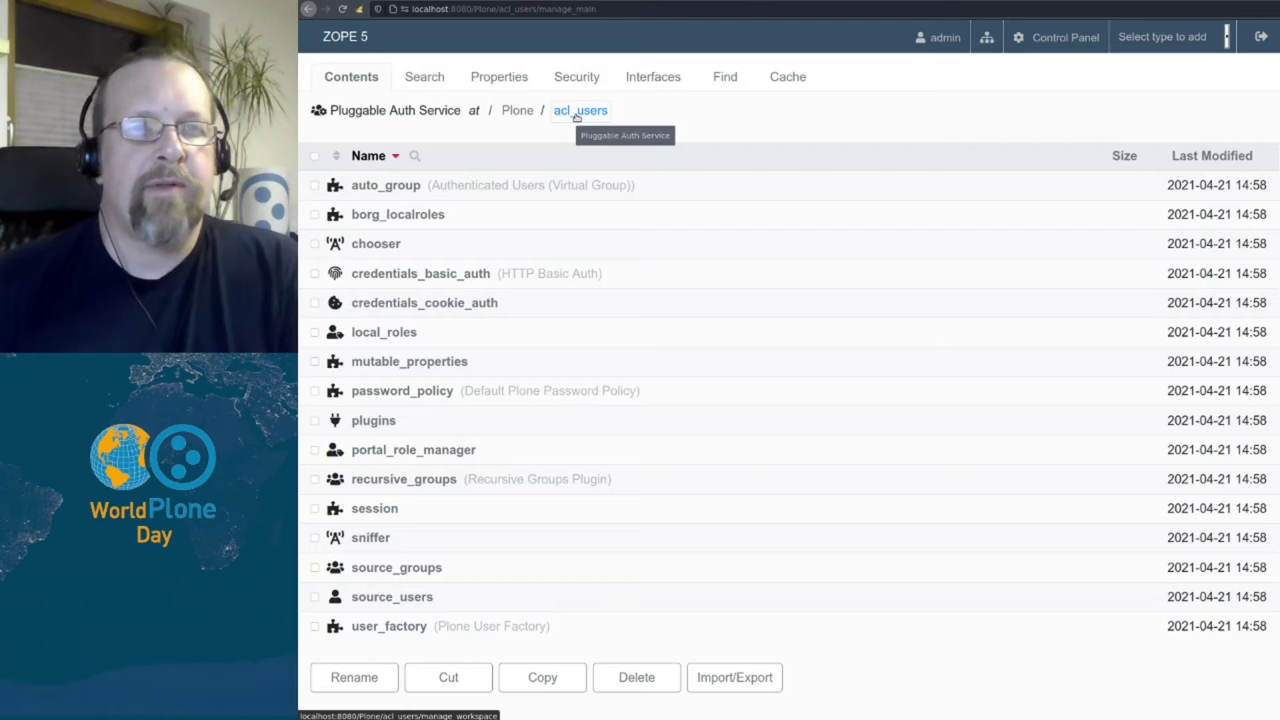
# Step: Inspect the Zope root folder's acl_users plugins, then go back to the root folder listing
pyautogui.click(491, 111)
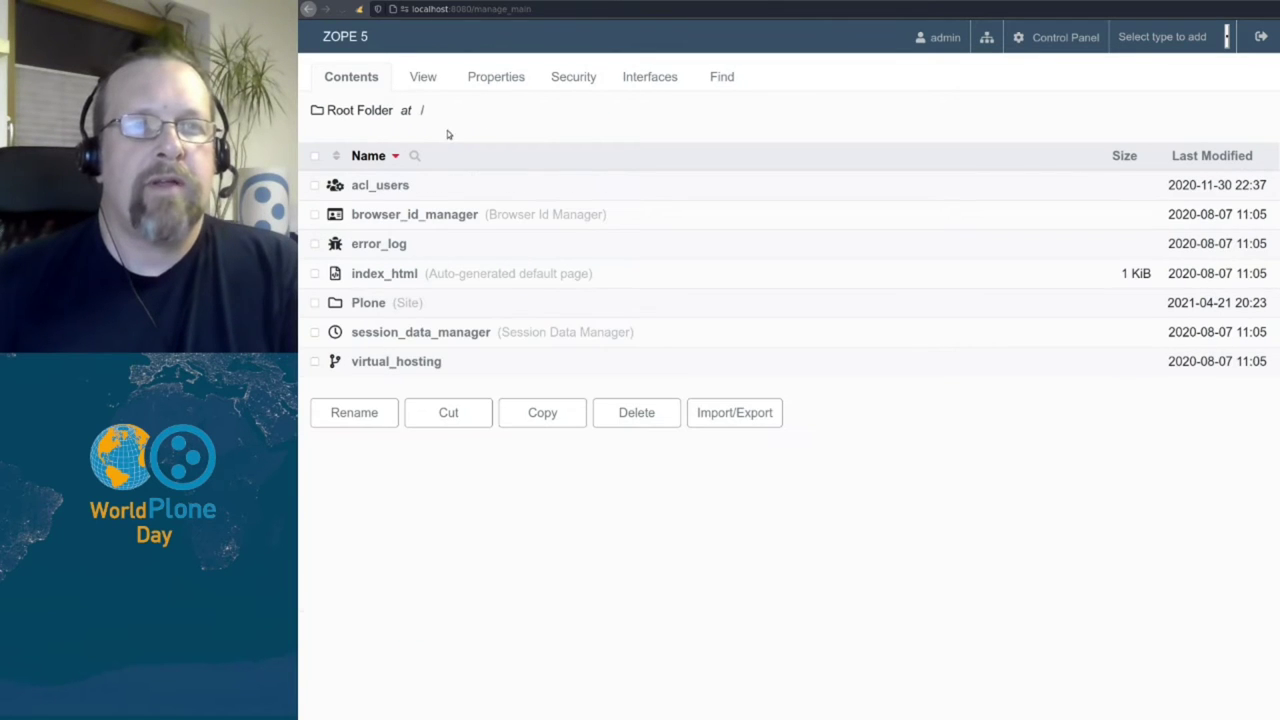
pyautogui.click(429, 191)
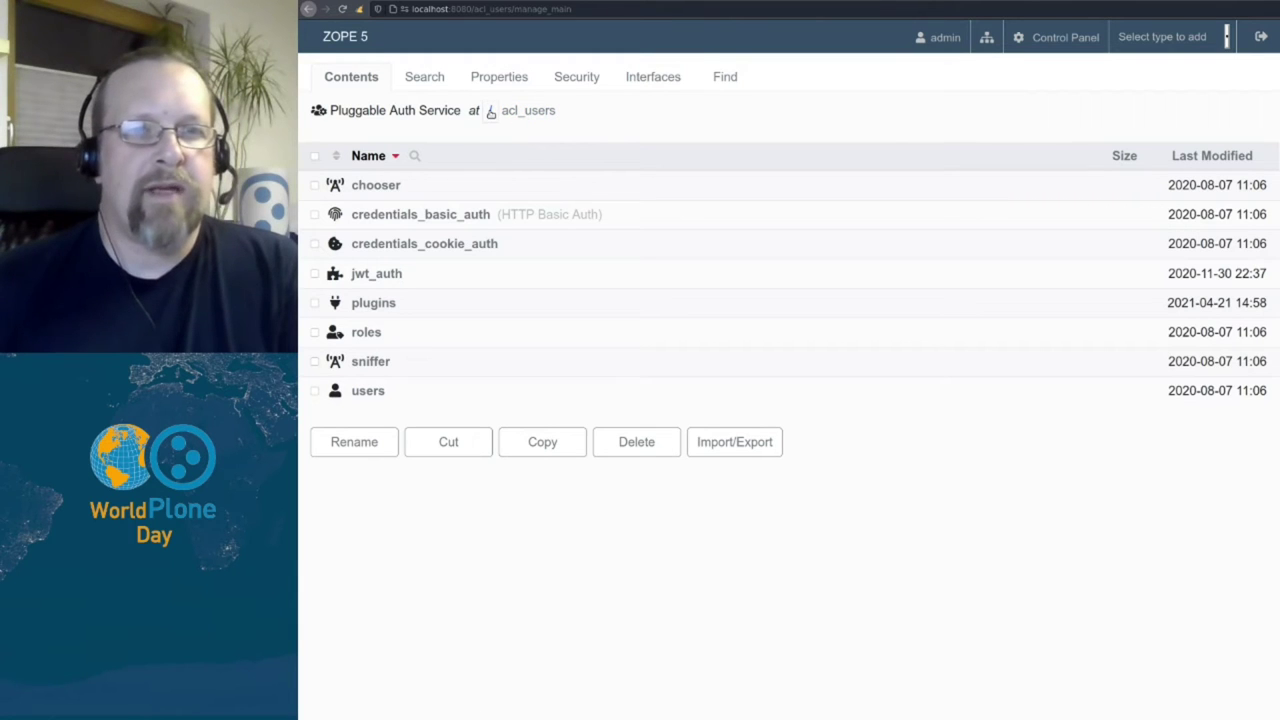
pyautogui.click(490, 112)
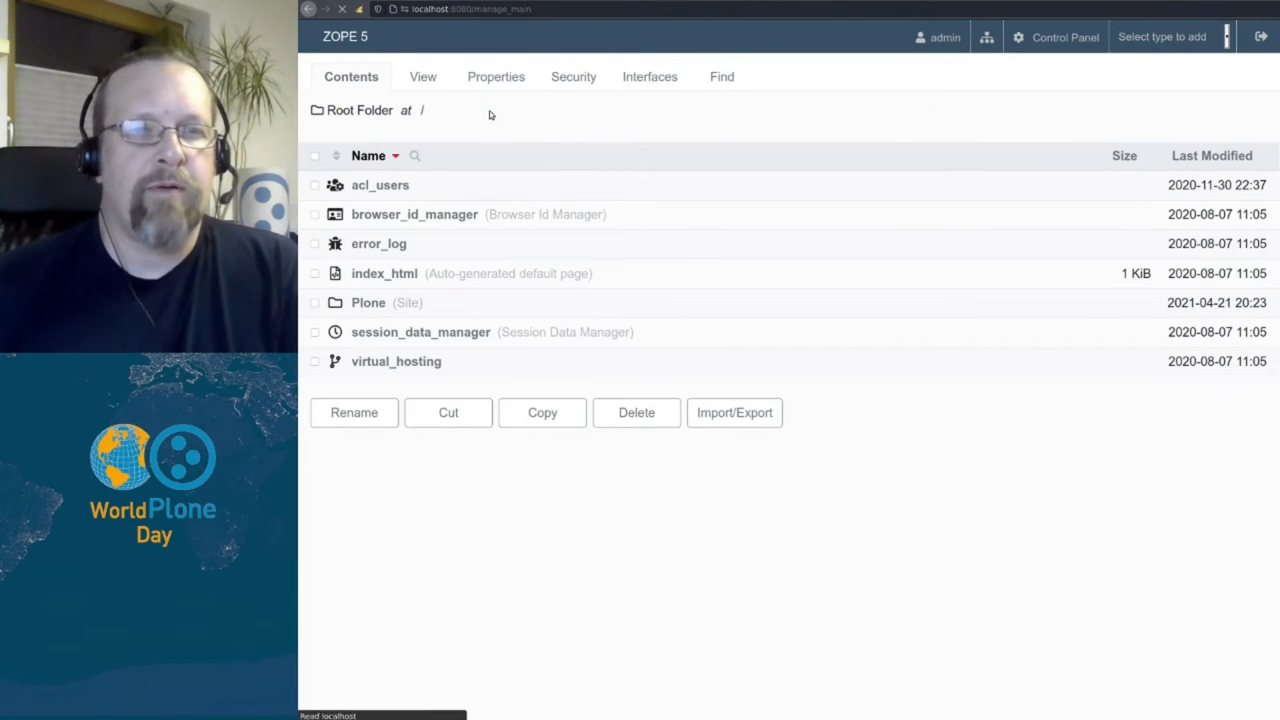
# Step: Open the Plone site's acl_users plugin registry and scroll through the plugin types
pyautogui.click(366, 303)
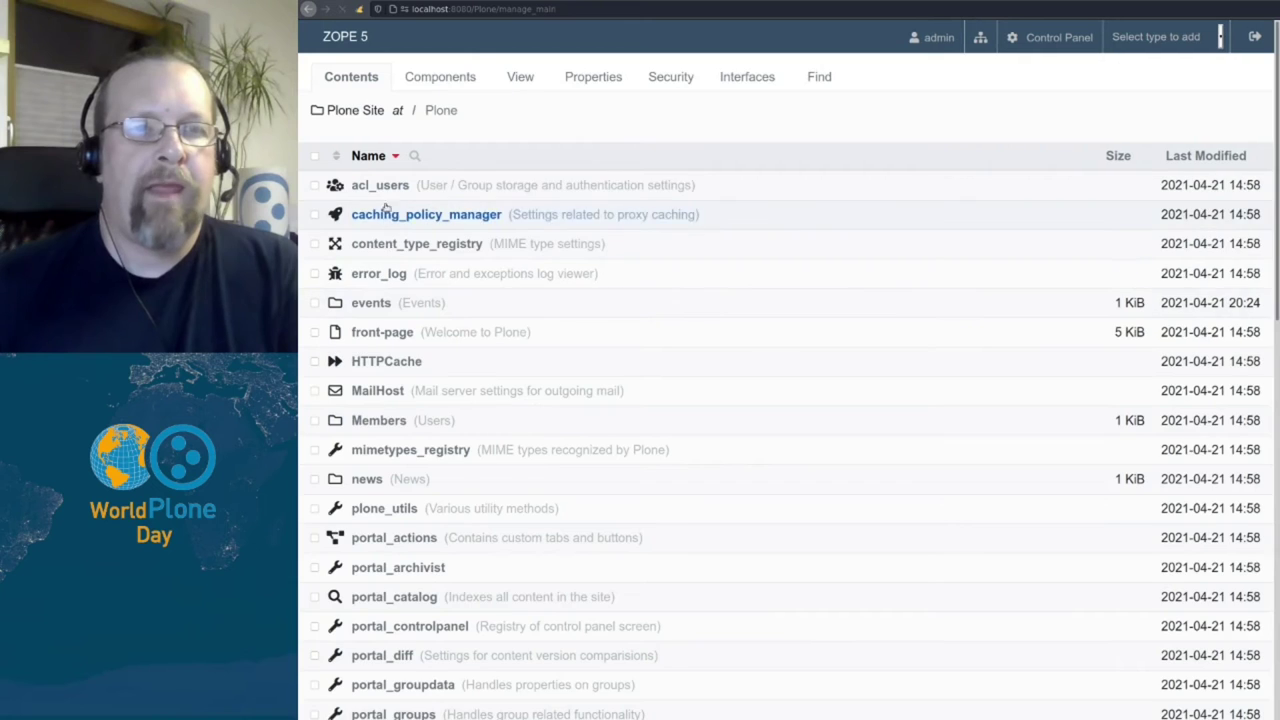
pyautogui.click(398, 191)
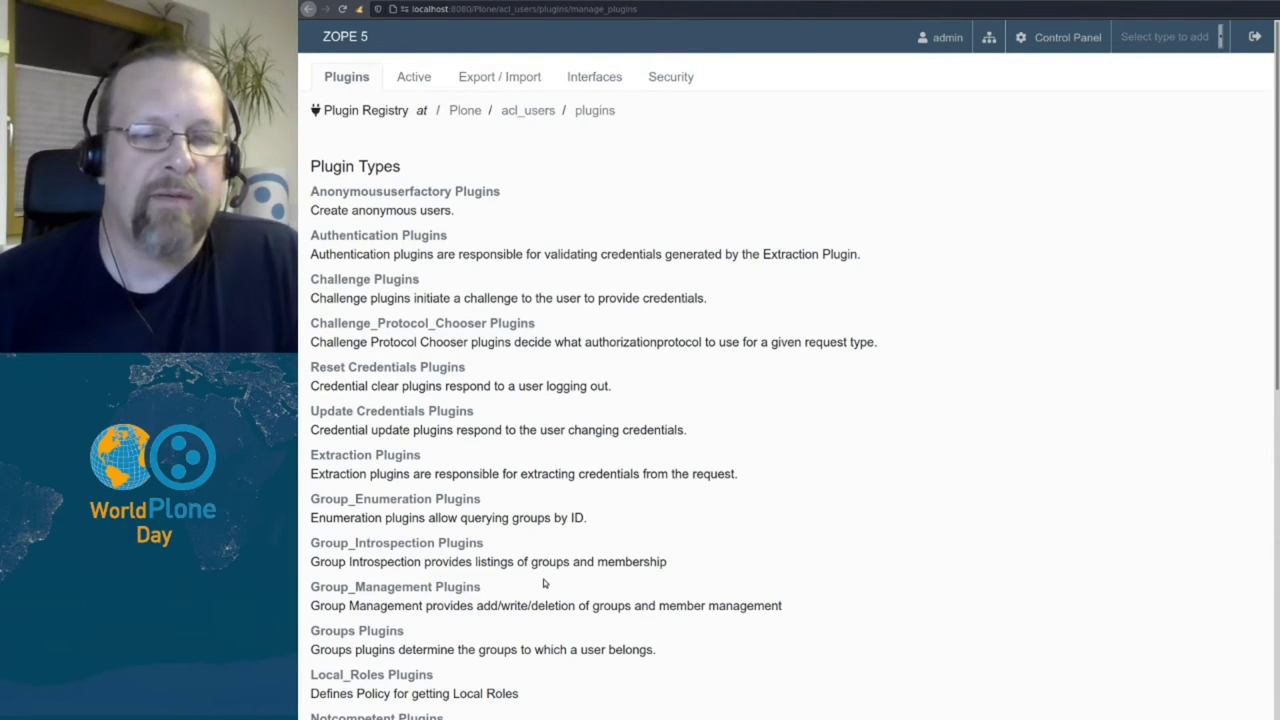
pyautogui.scroll(-3, 554, 576)
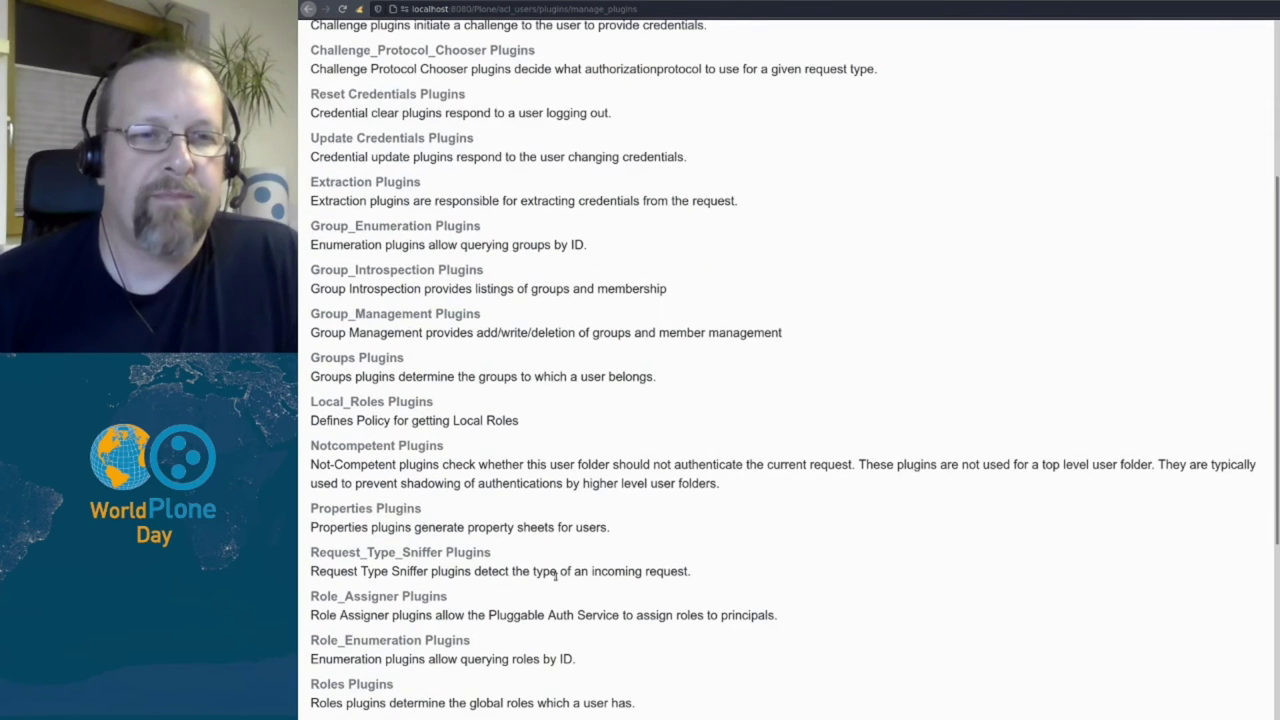
pyautogui.scroll(-3, 555, 575)
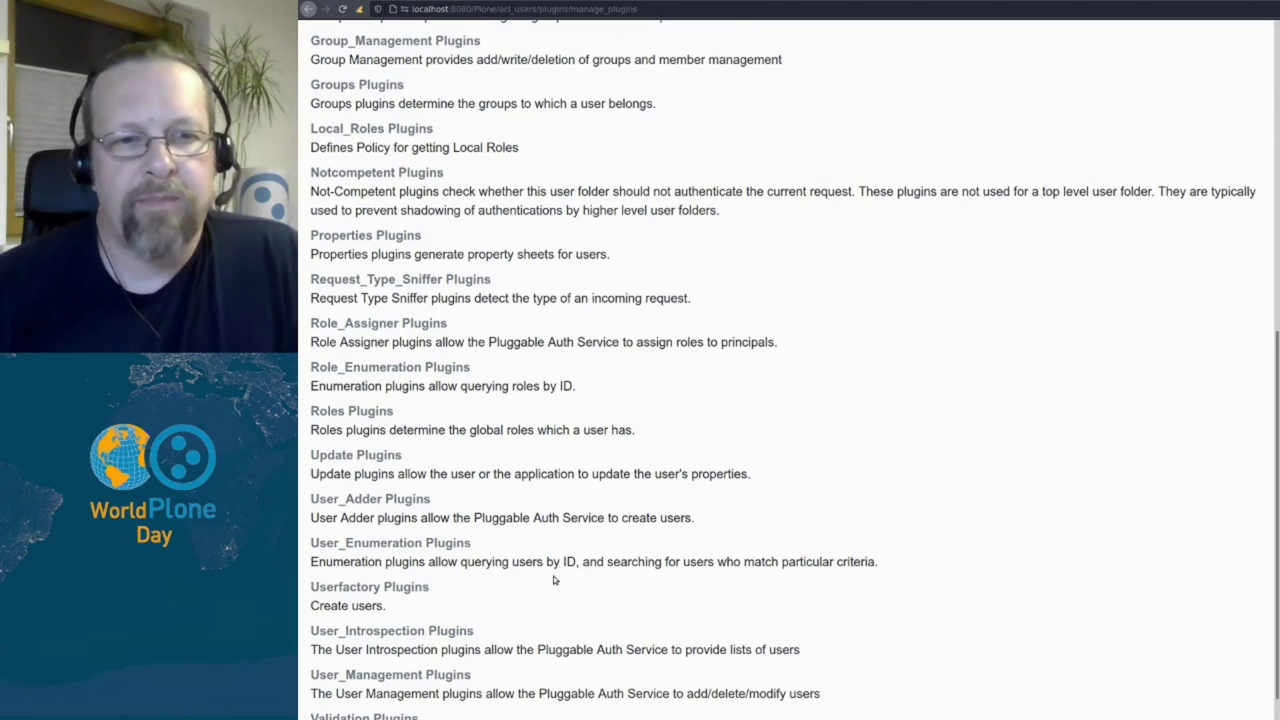
pyautogui.scroll(-1, 553, 576)
pyautogui.scroll(6, 553, 576)
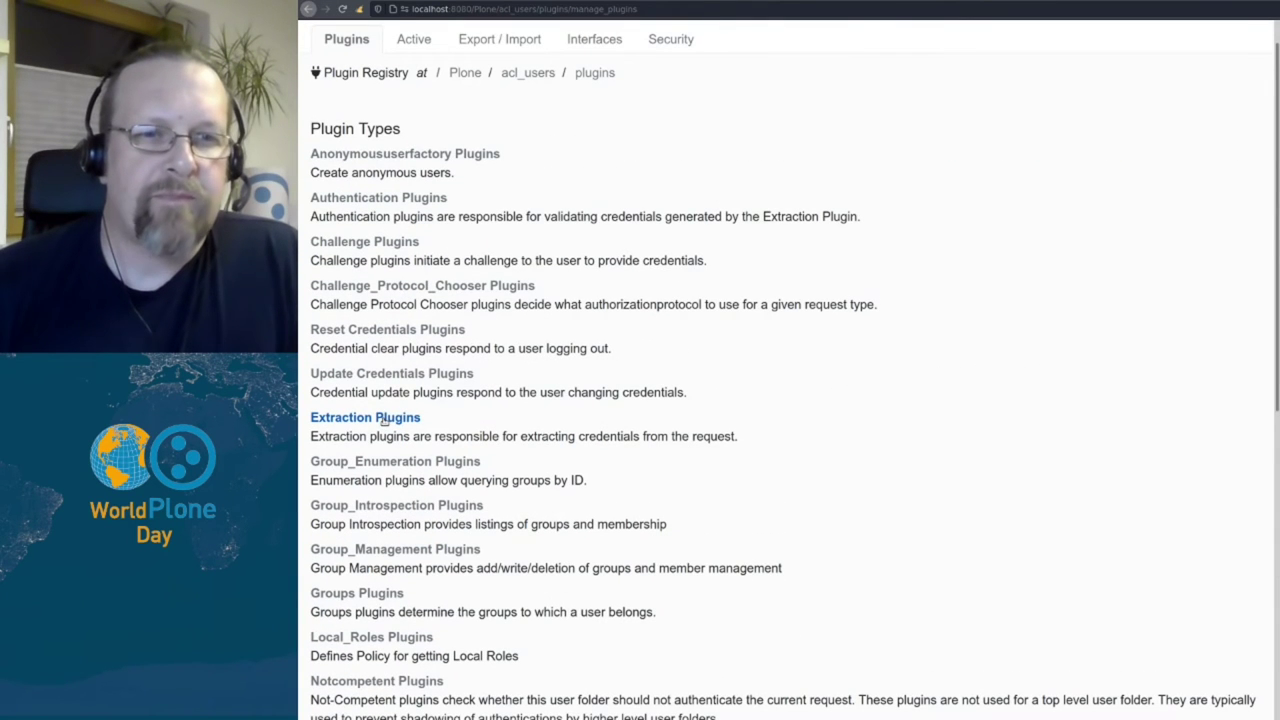
# Step: Show the Extraction Plugins page with its active plugins
pyautogui.click(384, 420)
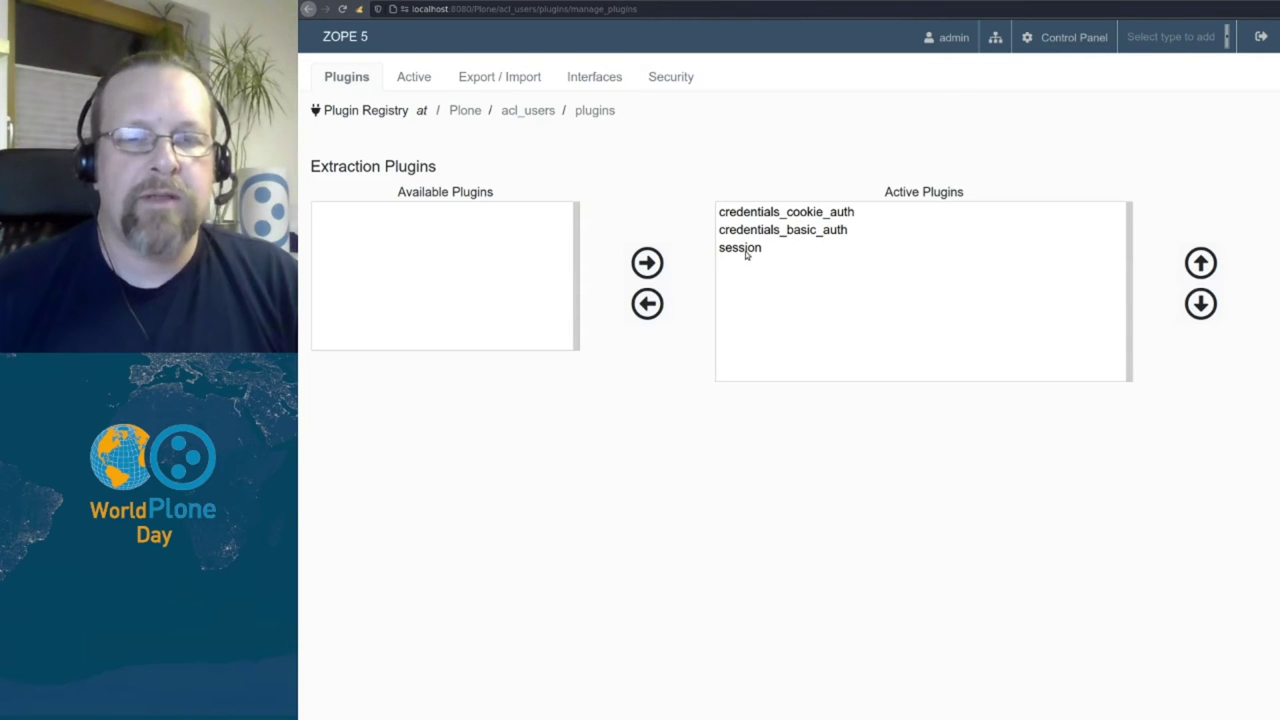
# Step: Review the Properties Plugins (mutable_properties, auto_group) and go back to the plugin registry
pyautogui.click(589, 115)
pyautogui.scroll(-2, 662, 440)
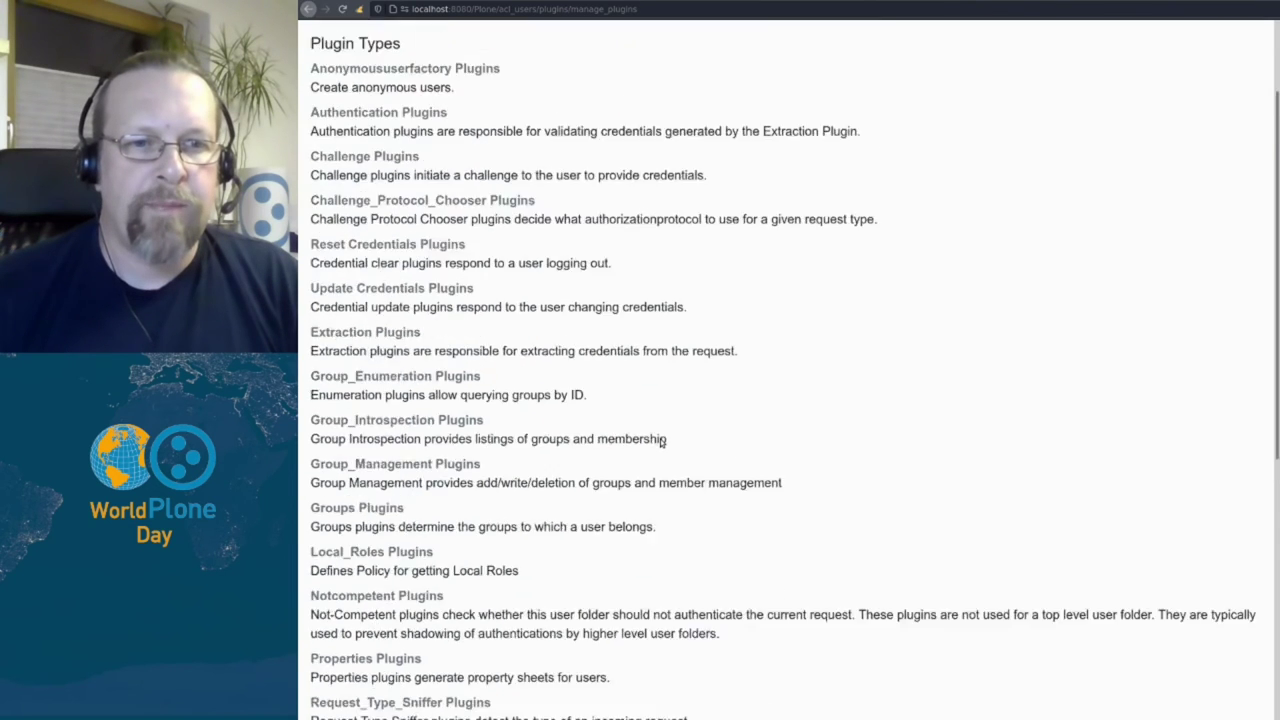
pyautogui.scroll(-3, 660, 440)
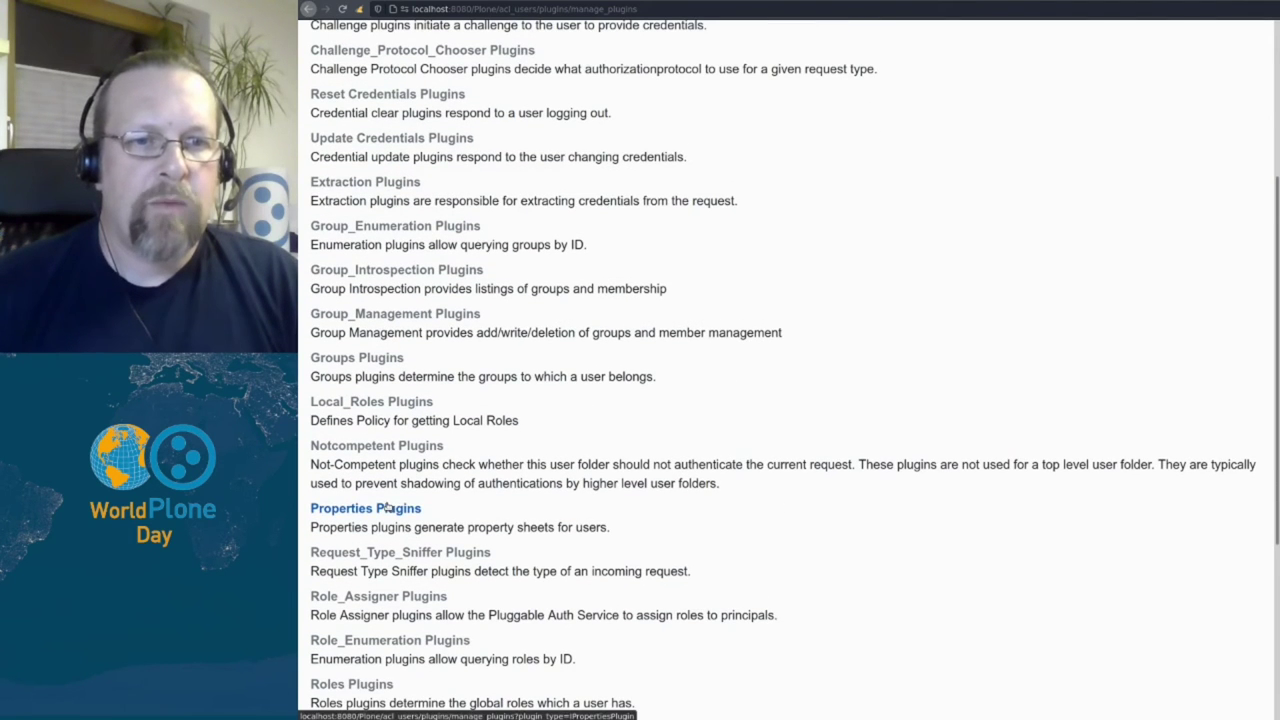
pyautogui.click(388, 508)
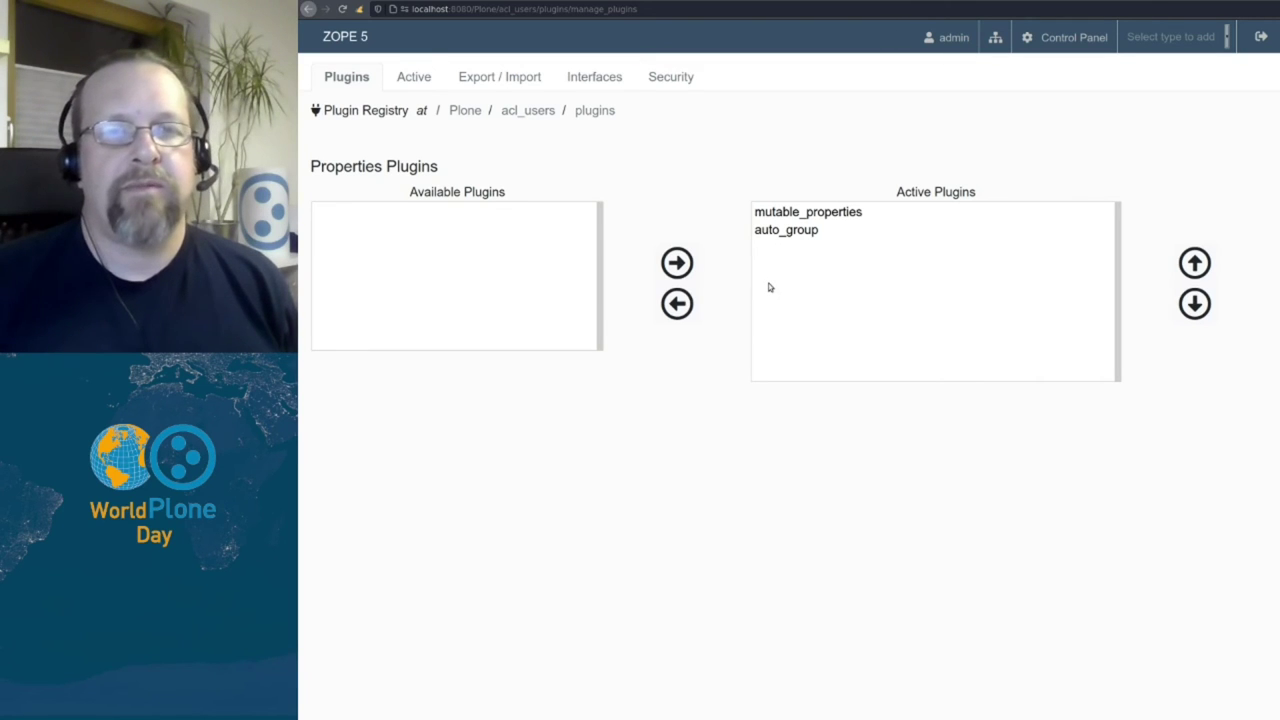
pyautogui.click(599, 113)
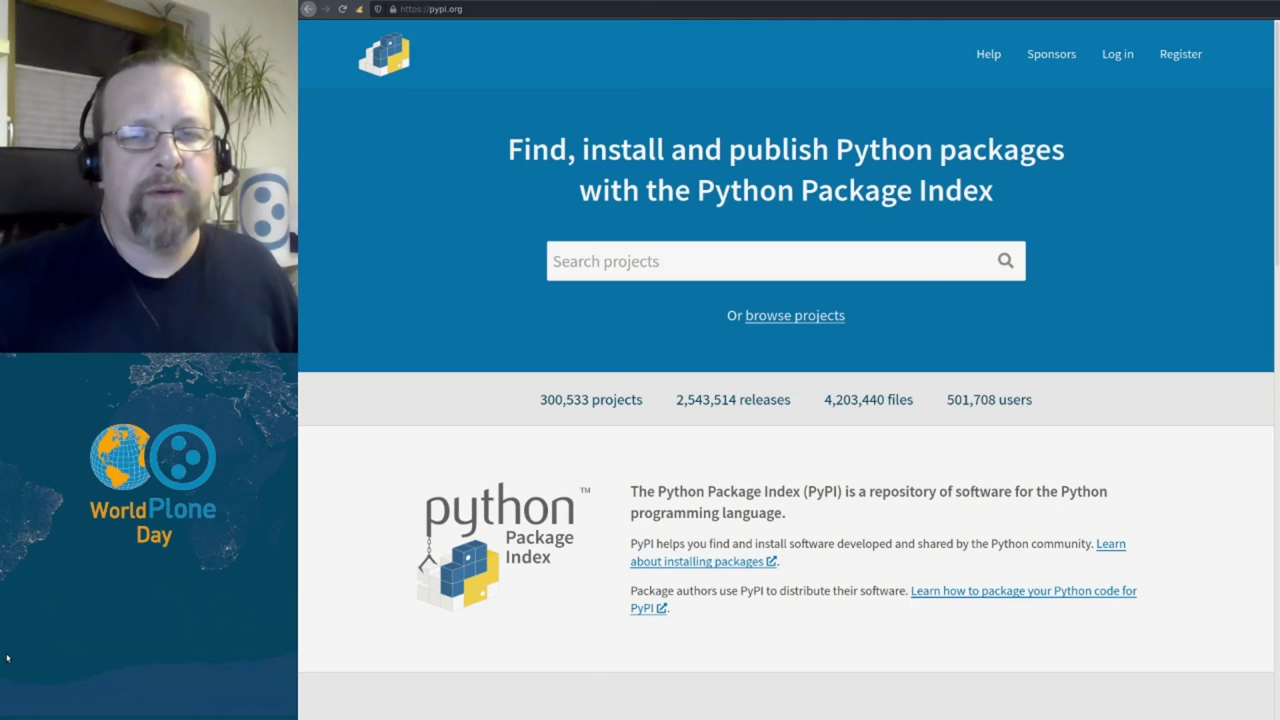
# Step: Search PyPI for 'pas.plugins'
pyautogui.click(354, 600)
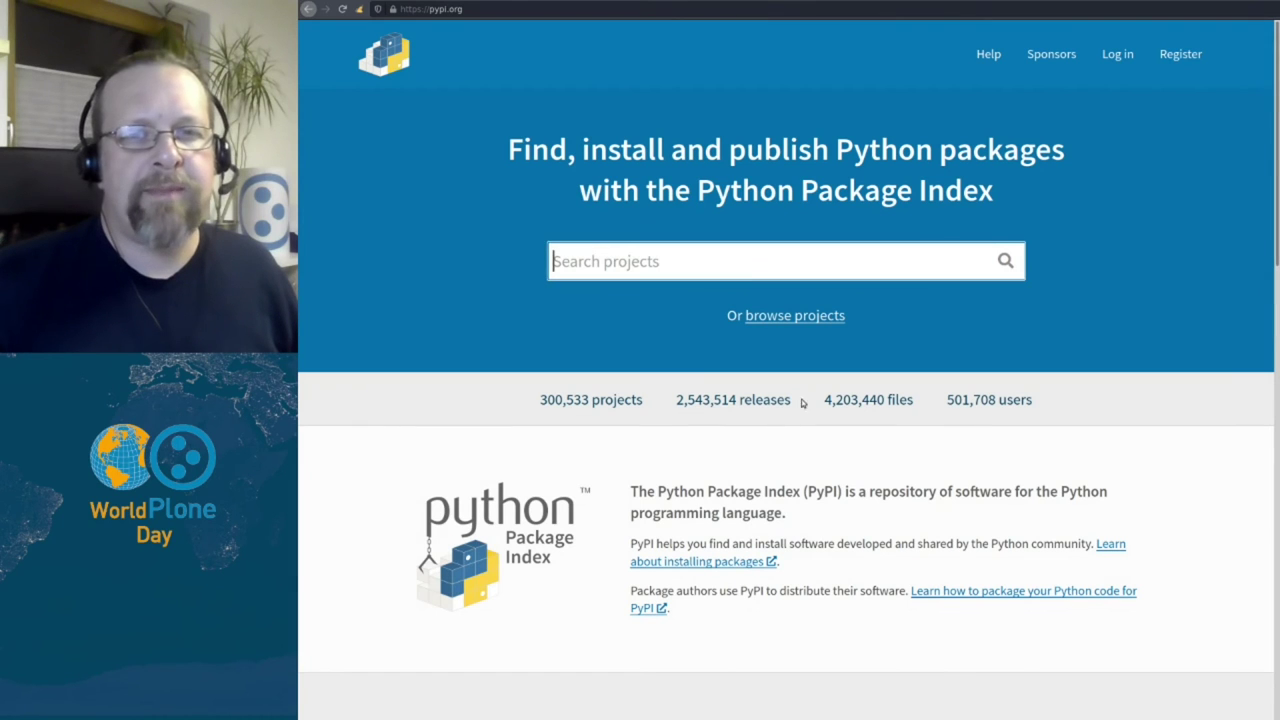
pyautogui.write('pa')
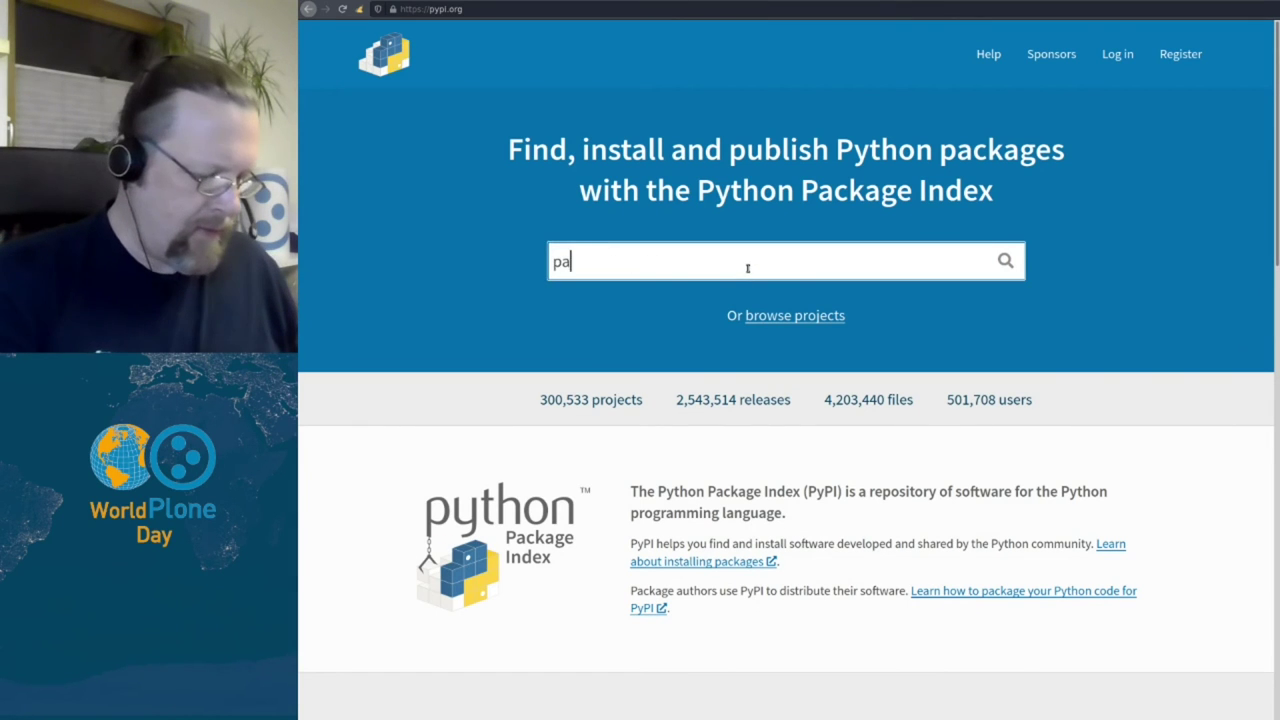
pyautogui.write('s.plugins')
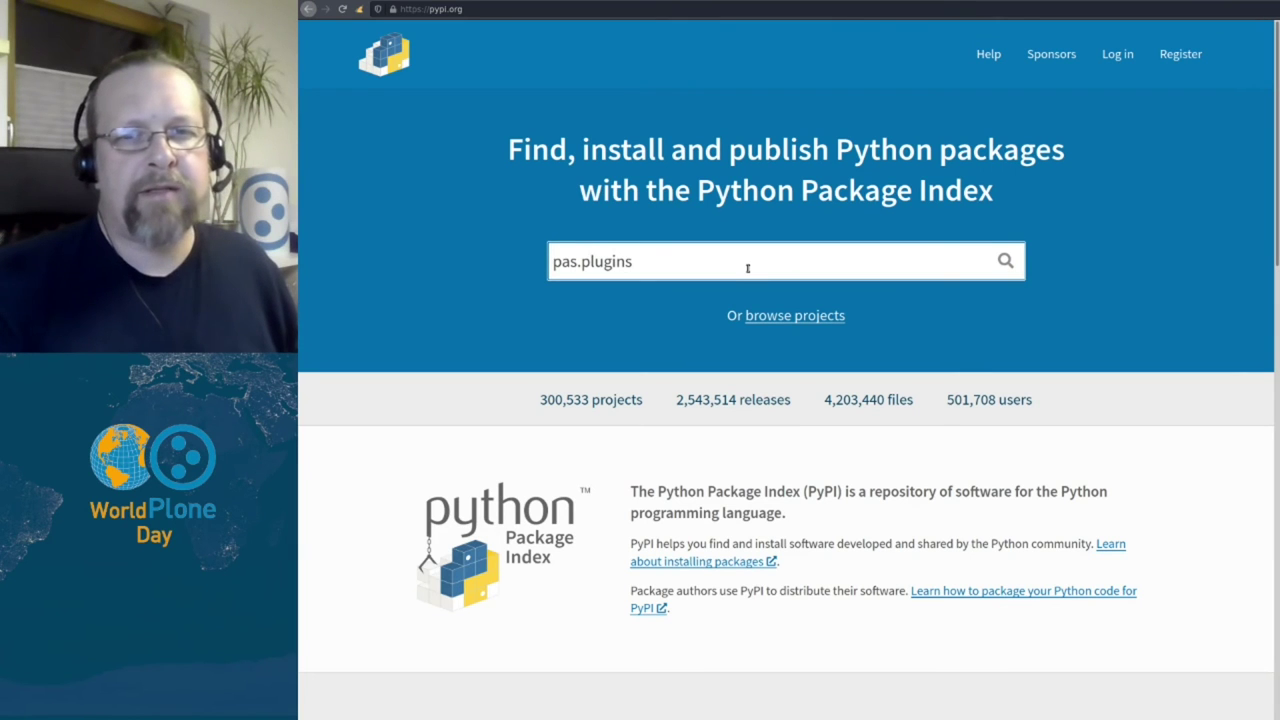
pyautogui.press('Return')
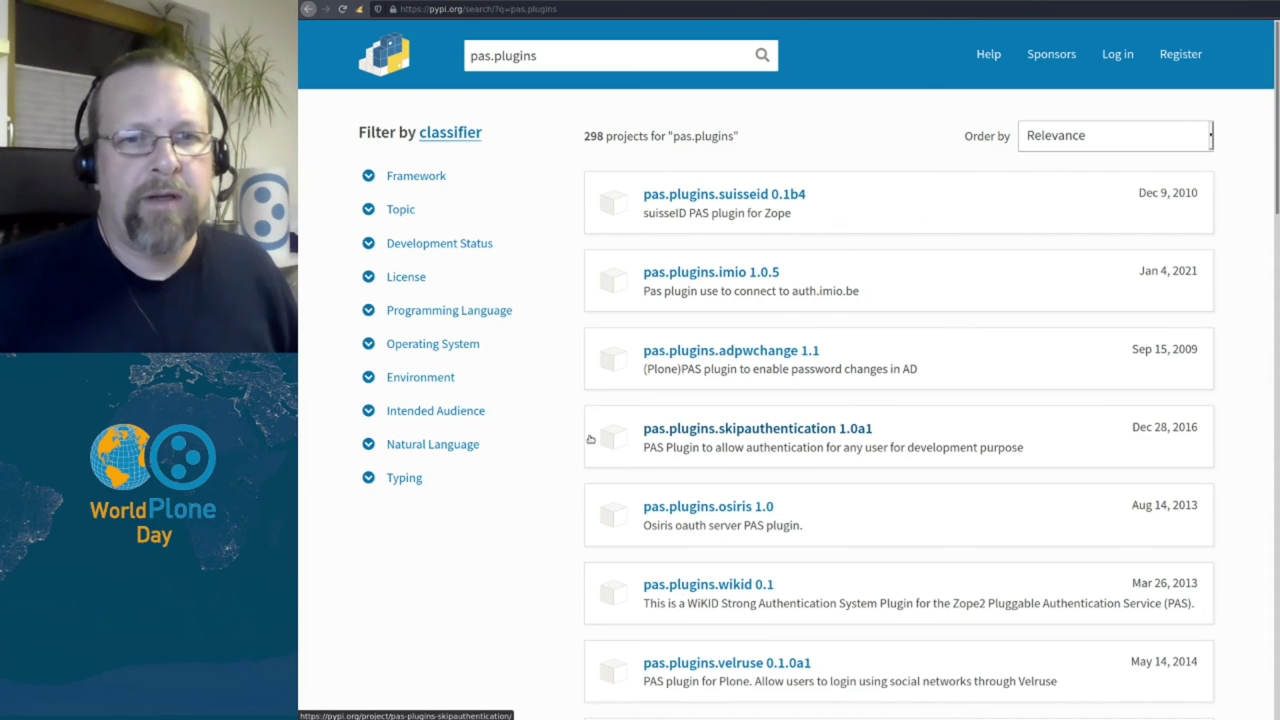
pyautogui.scroll(-5, 526, 450)
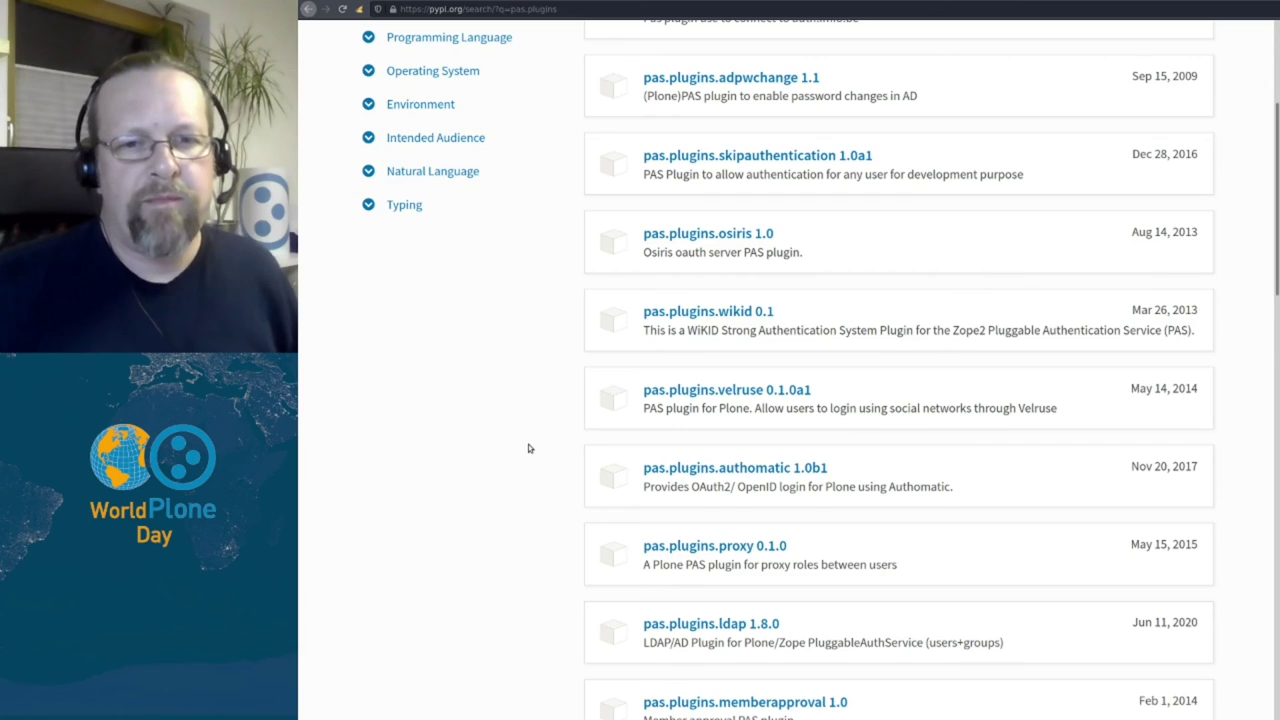
pyautogui.scroll(-3, 528, 446)
pyautogui.scroll(-2, 530, 449)
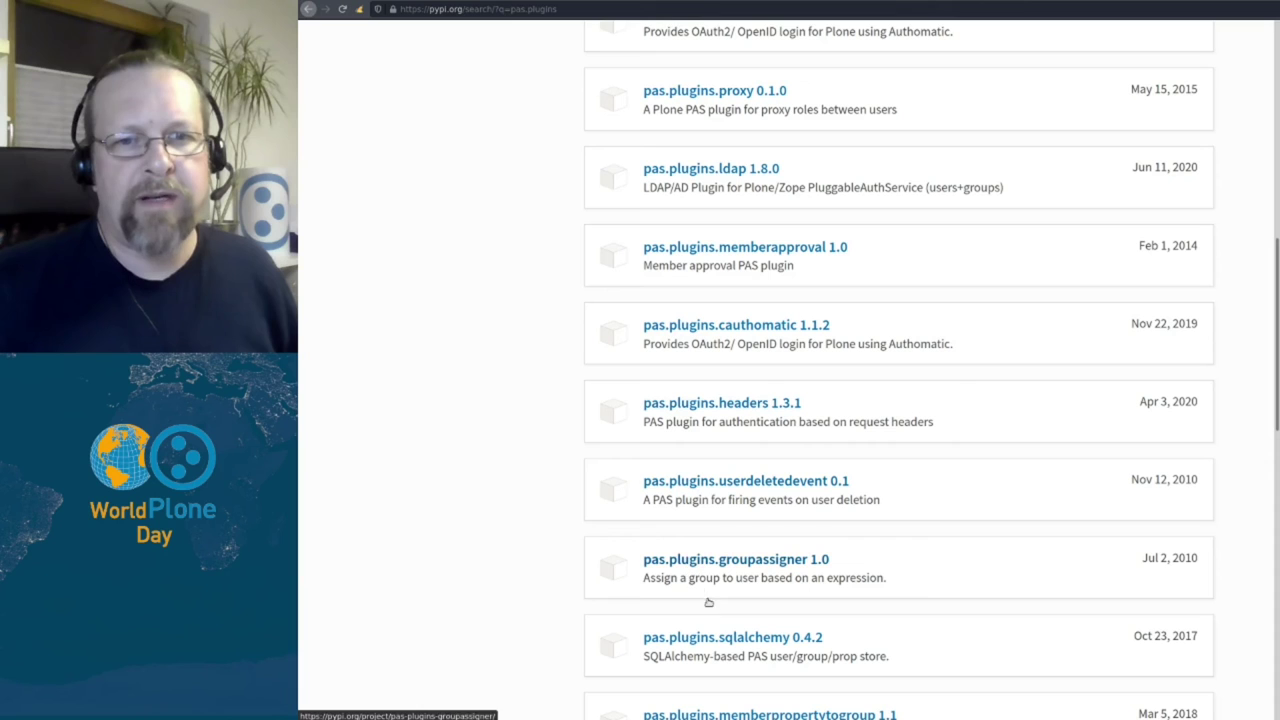
pyautogui.scroll(-1, 543, 538)
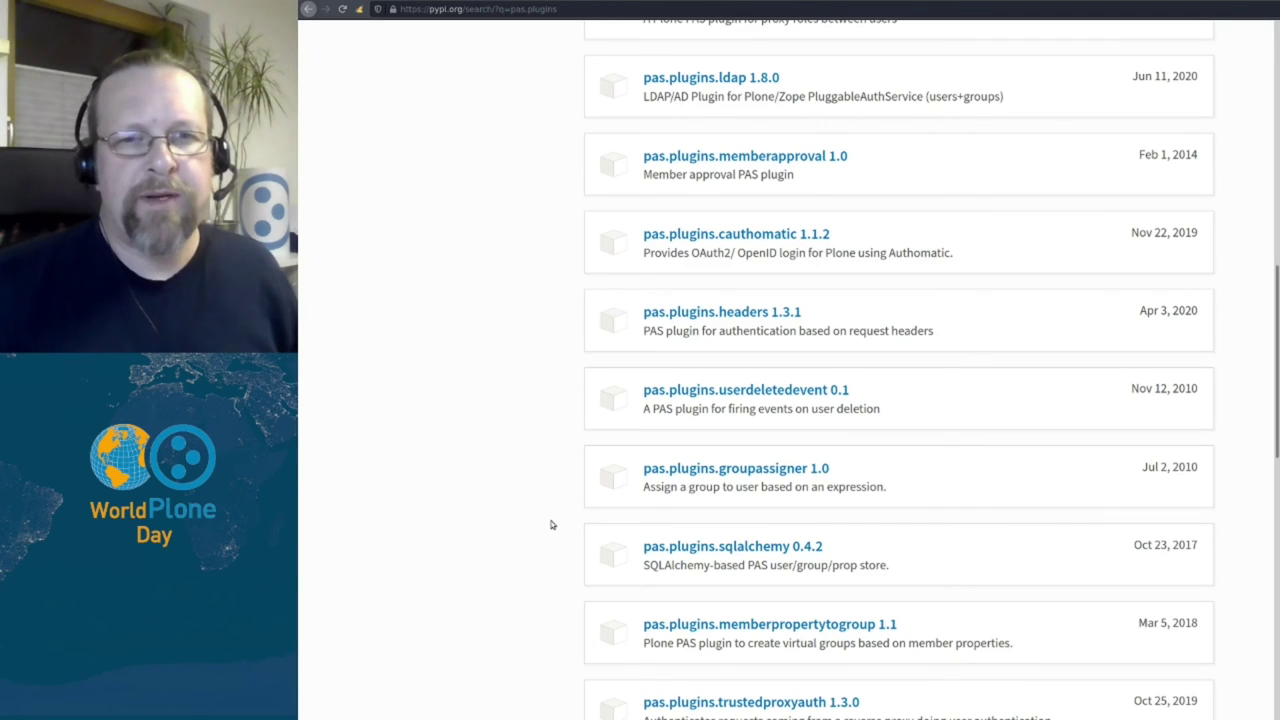
pyautogui.scroll(-1, 556, 521)
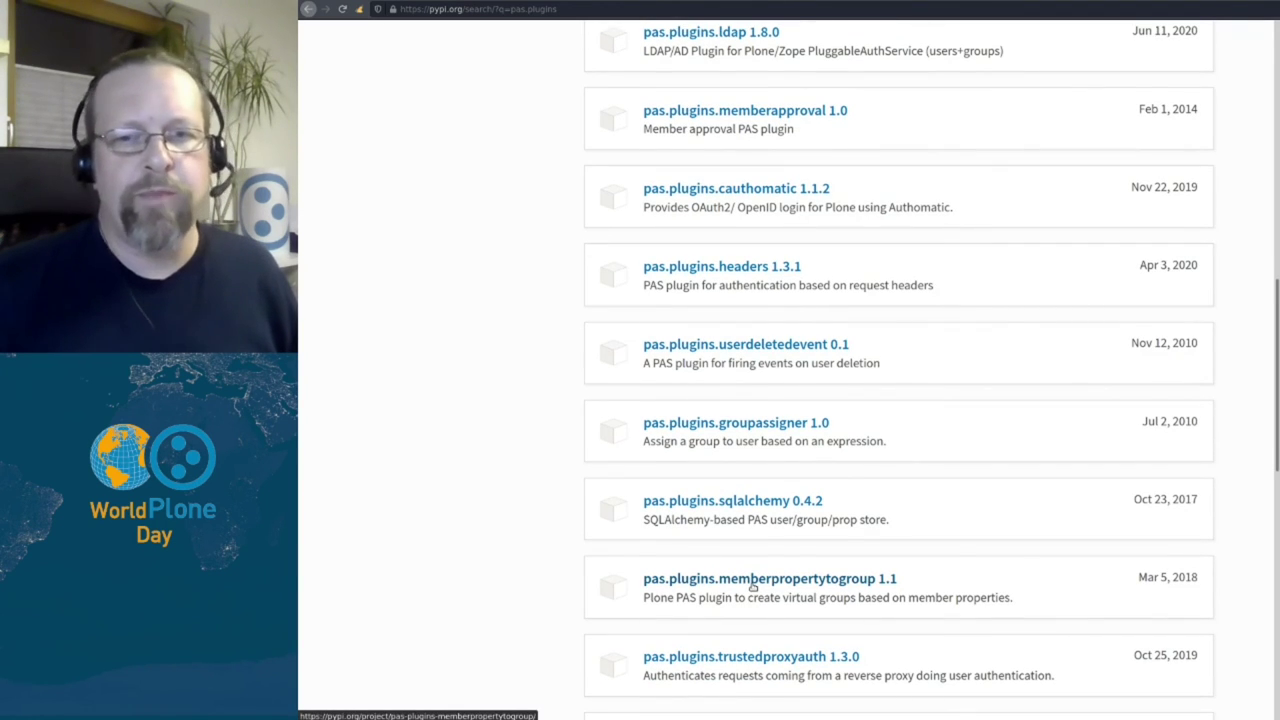
pyautogui.scroll(-3, 565, 558)
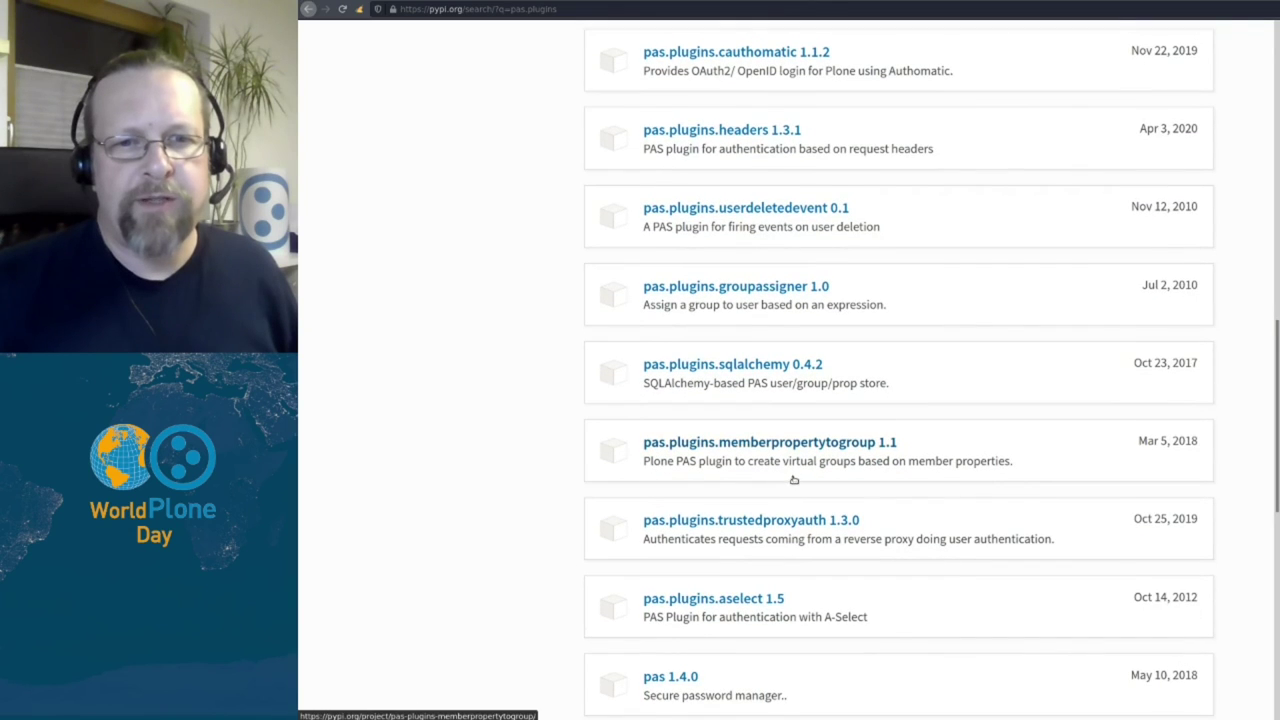
pyautogui.scroll(-4, 794, 478)
pyautogui.scroll(5, 794, 481)
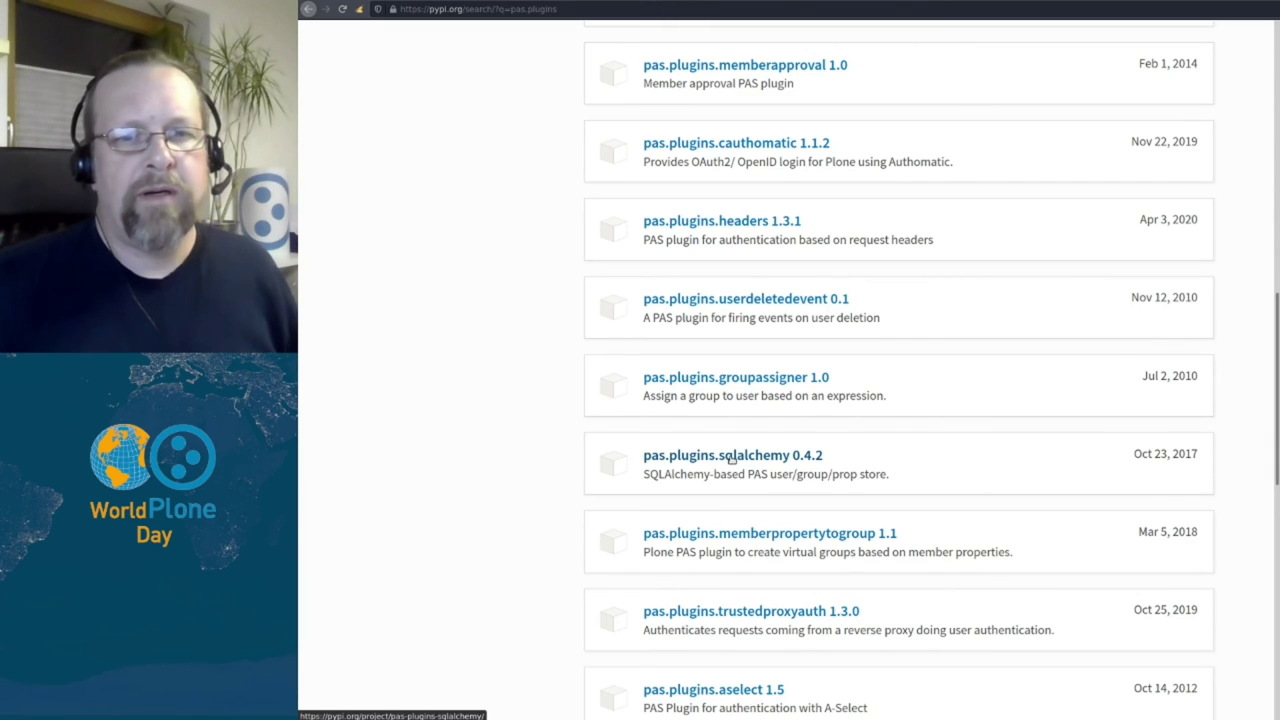
pyautogui.click(731, 457)
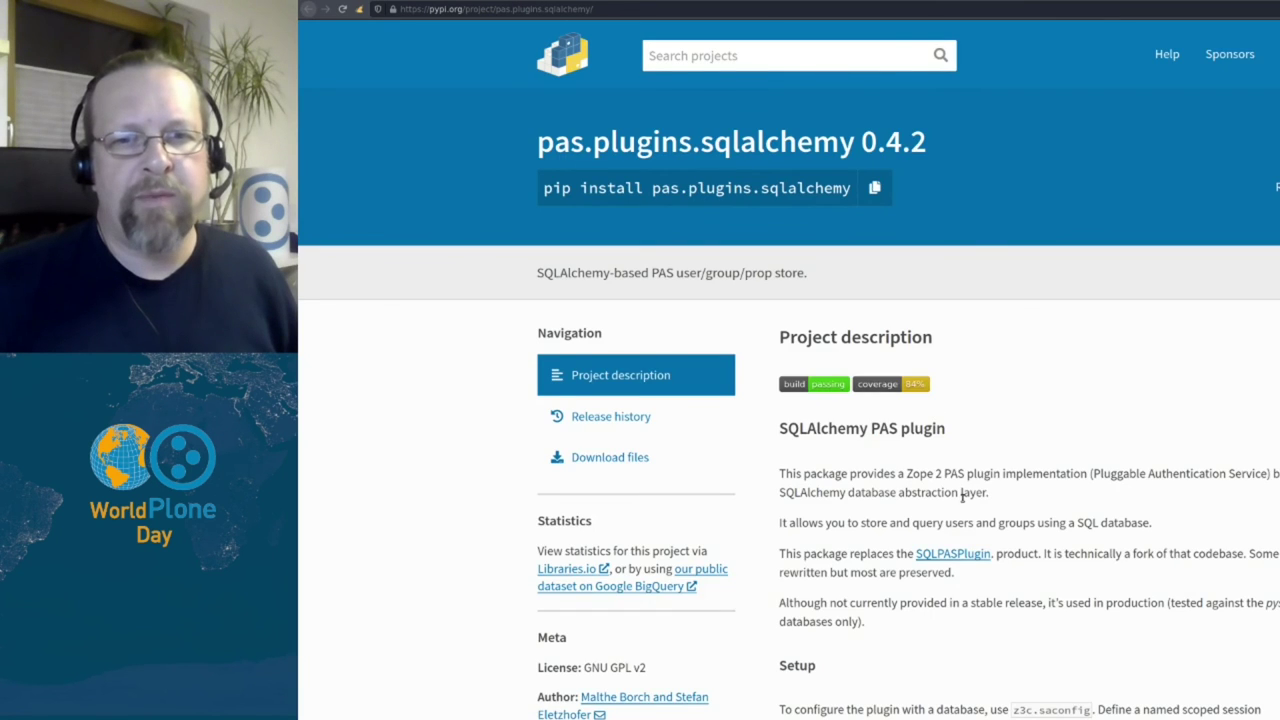
pyautogui.scroll(-3, 962, 497)
pyautogui.scroll(-1, 962, 500)
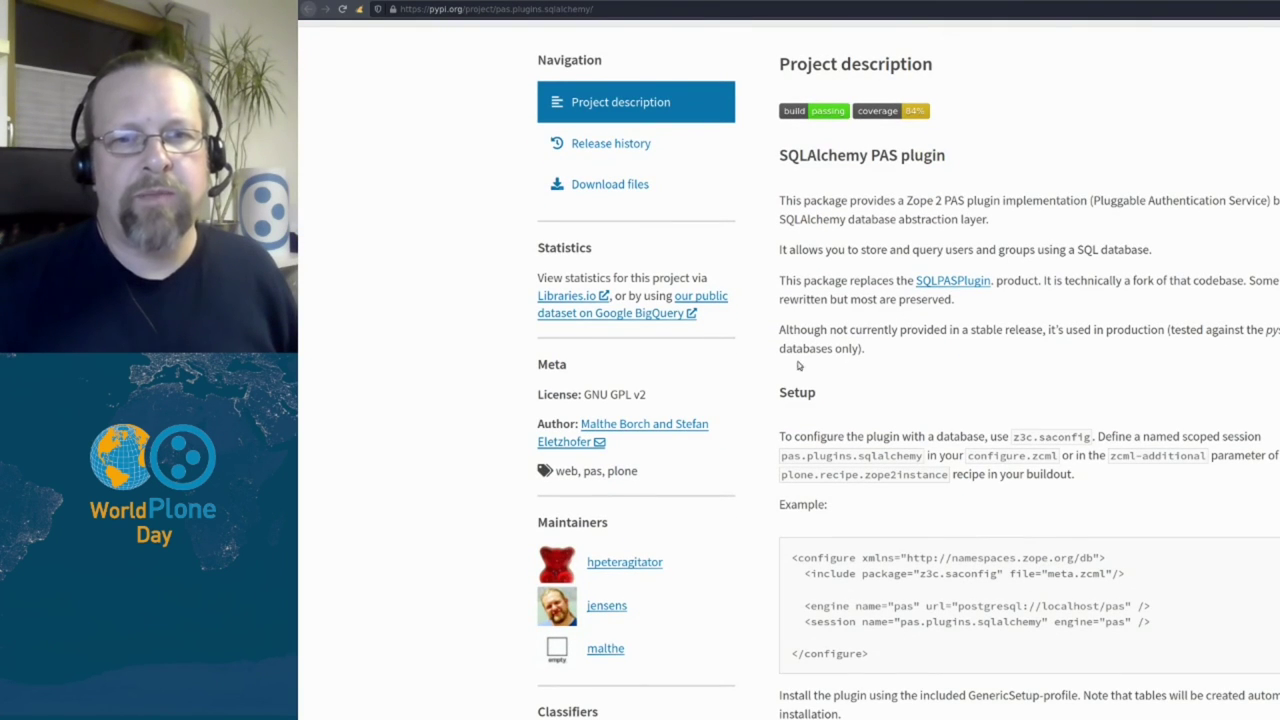
pyautogui.scroll(-3, 1094, 493)
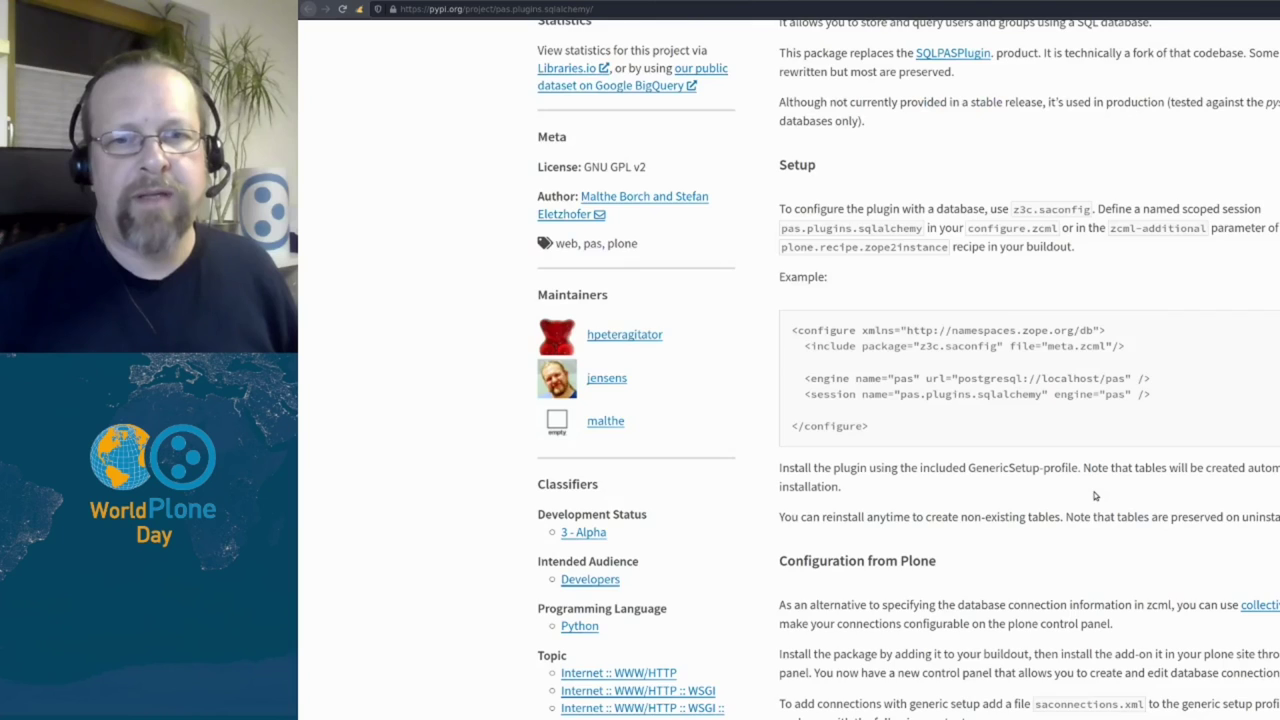
pyautogui.scroll(-3, 1094, 495)
pyautogui.scroll(-3, 1094, 495)
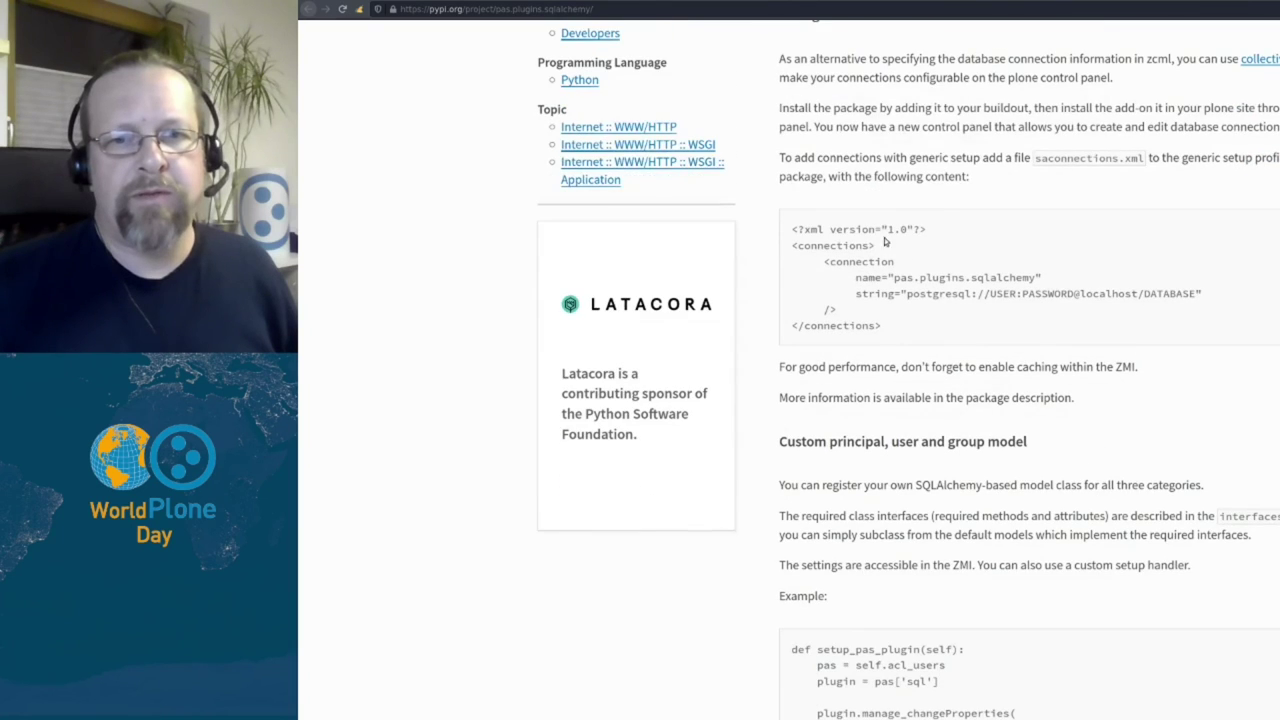
pyautogui.scroll(-2, 960, 405)
pyautogui.scroll(-1, 981, 415)
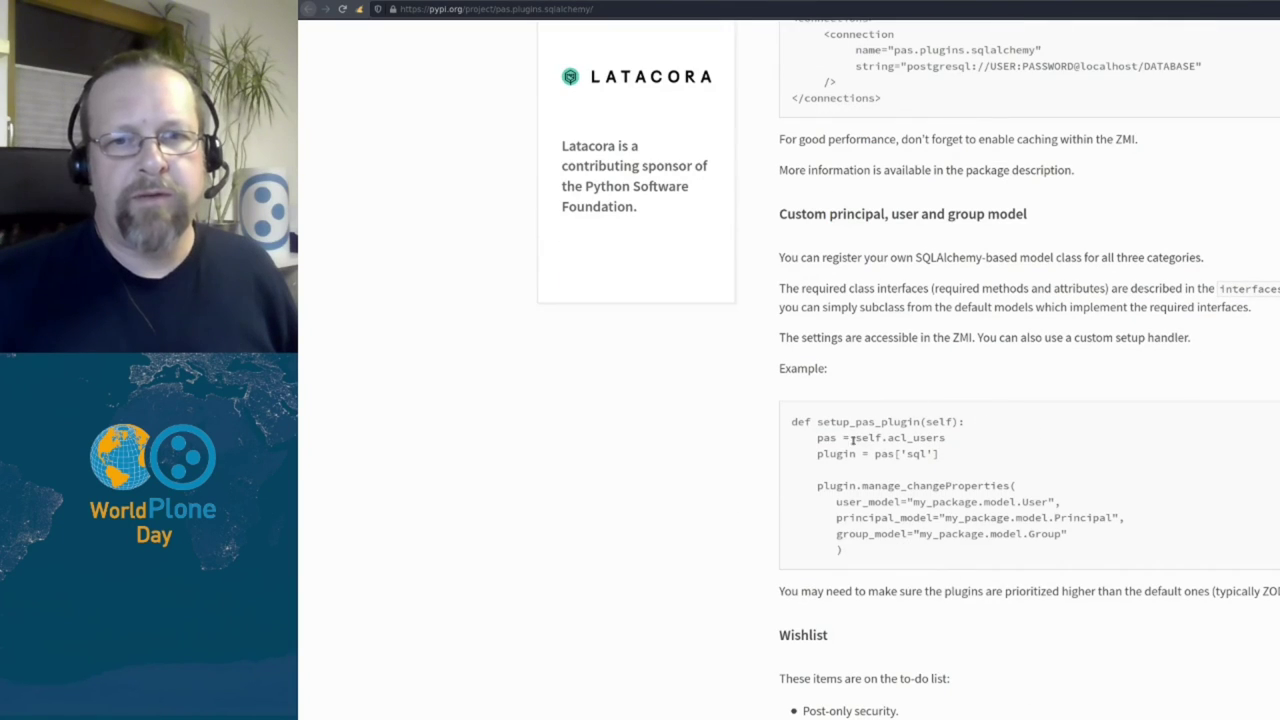
pyautogui.scroll(-5, 979, 495)
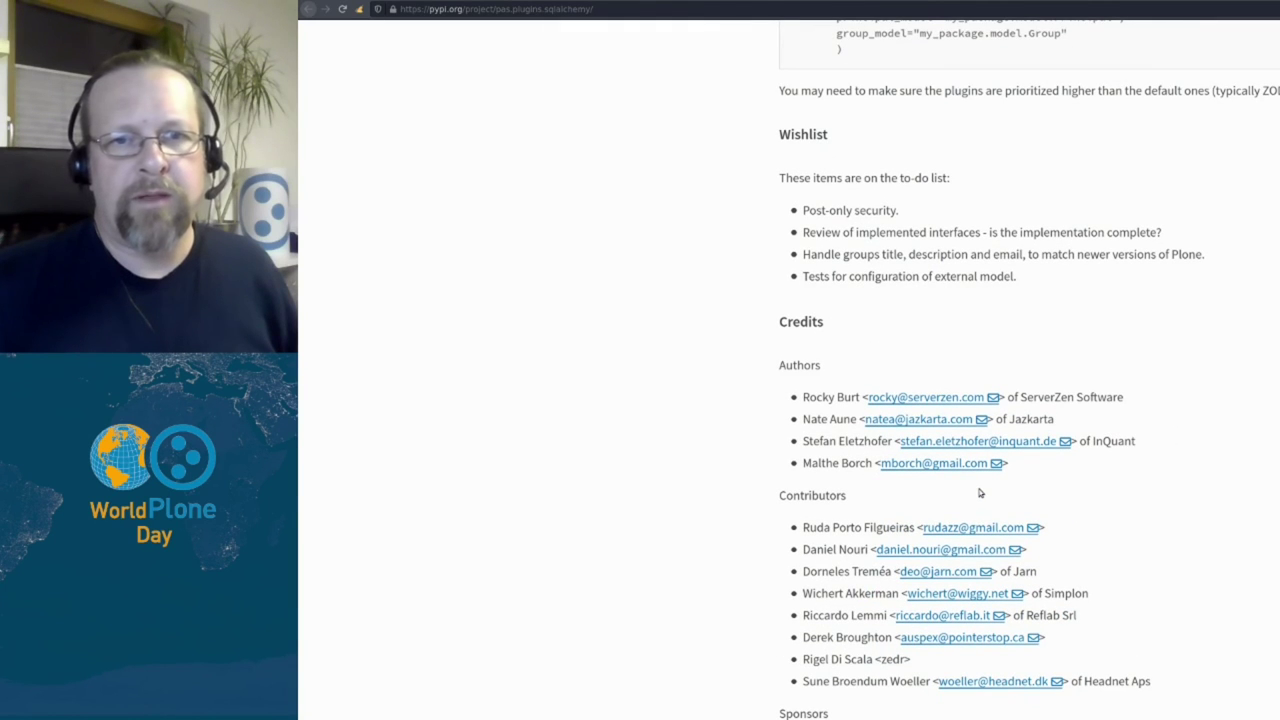
pyautogui.scroll(10, 980, 493)
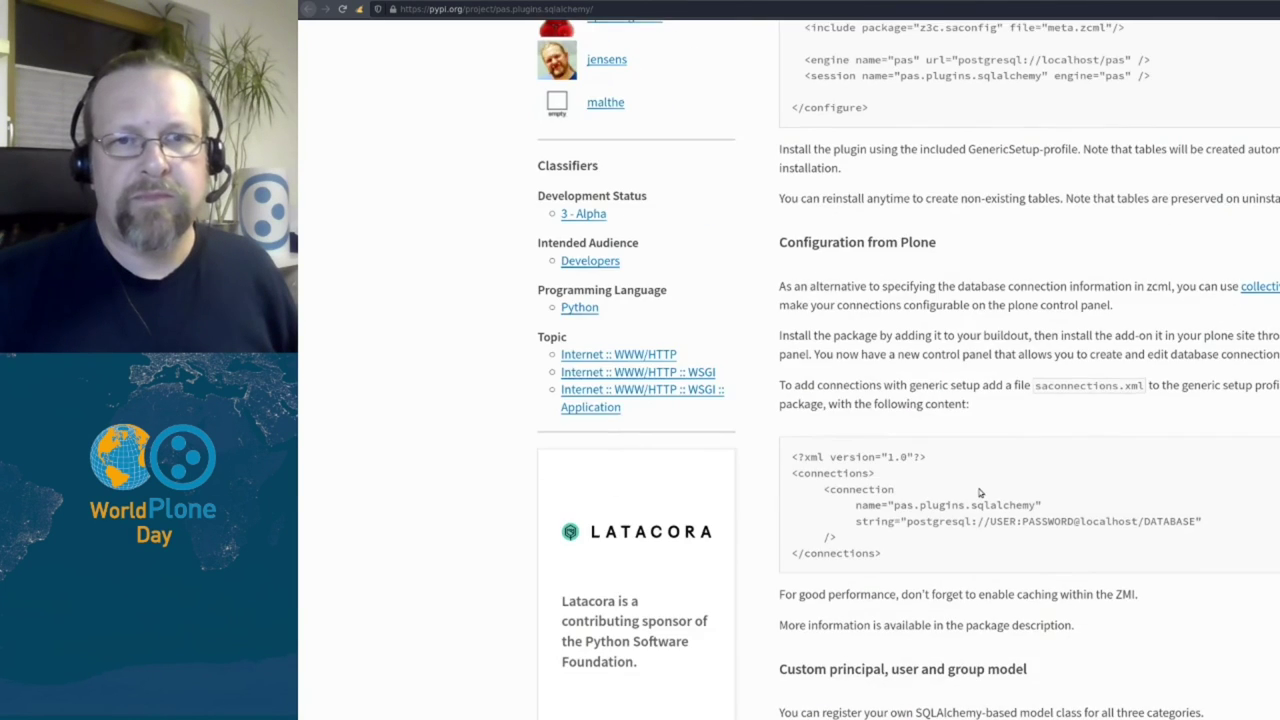
pyautogui.scroll(6, 980, 493)
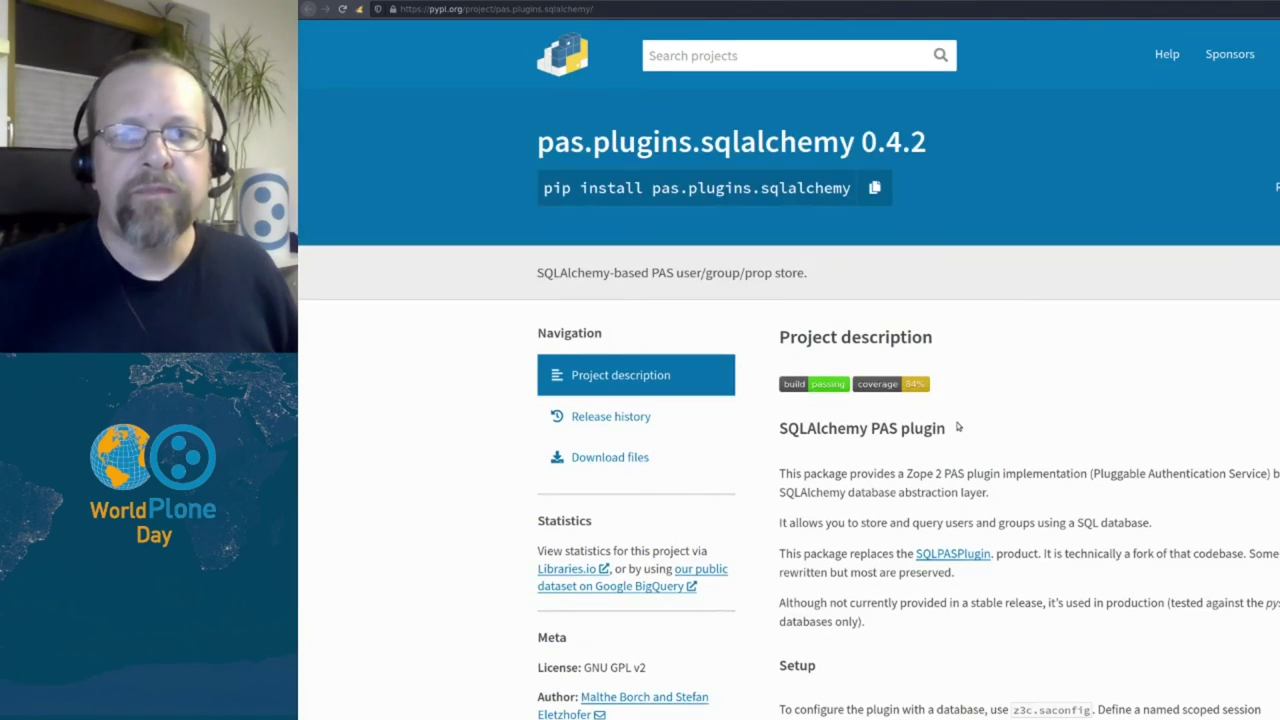
pyautogui.hotkey('alt', 'Left')
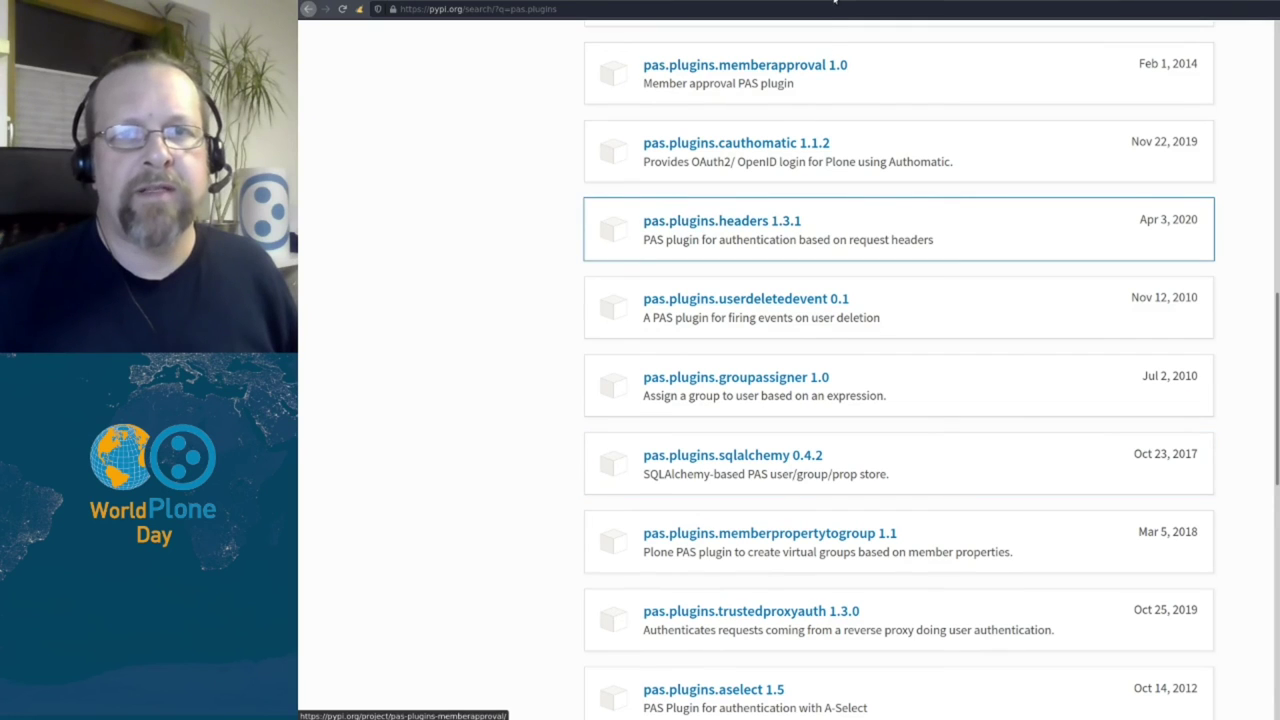
# Step: Open the pas.plugins.headers 1.3.1 page and skim its description
pyautogui.click(920, 224)
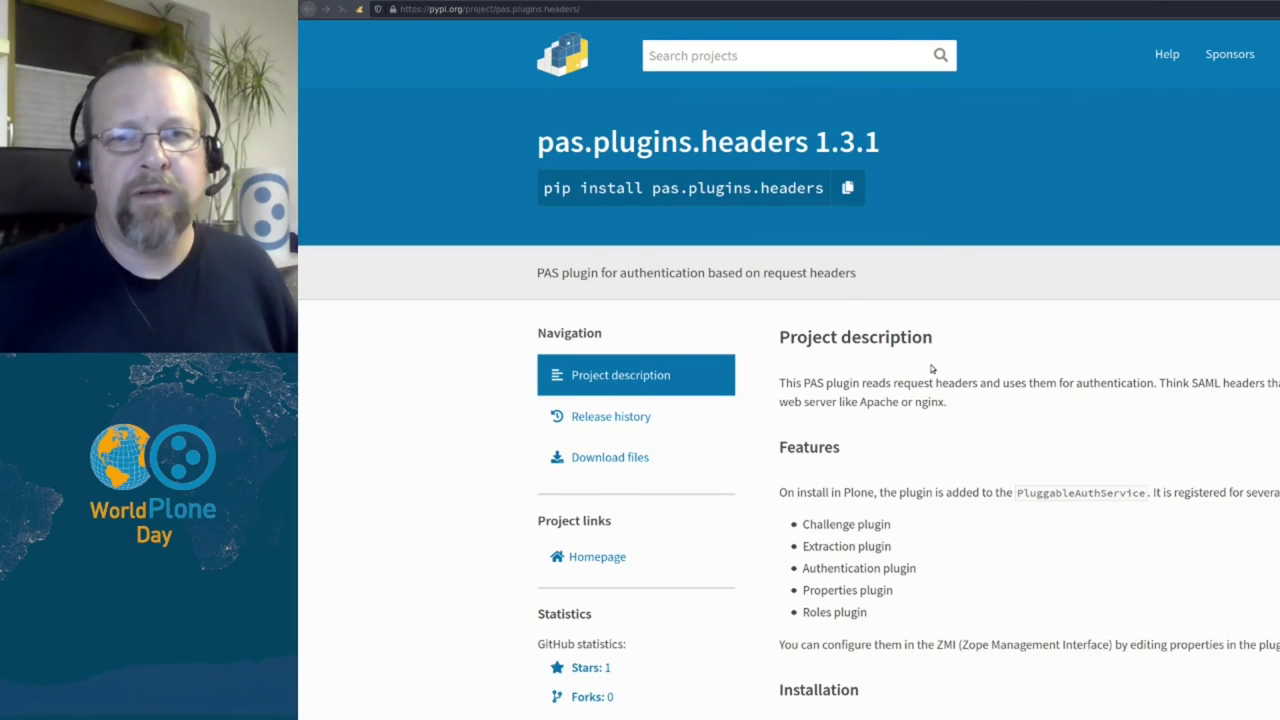
pyautogui.scroll(-3, 931, 368)
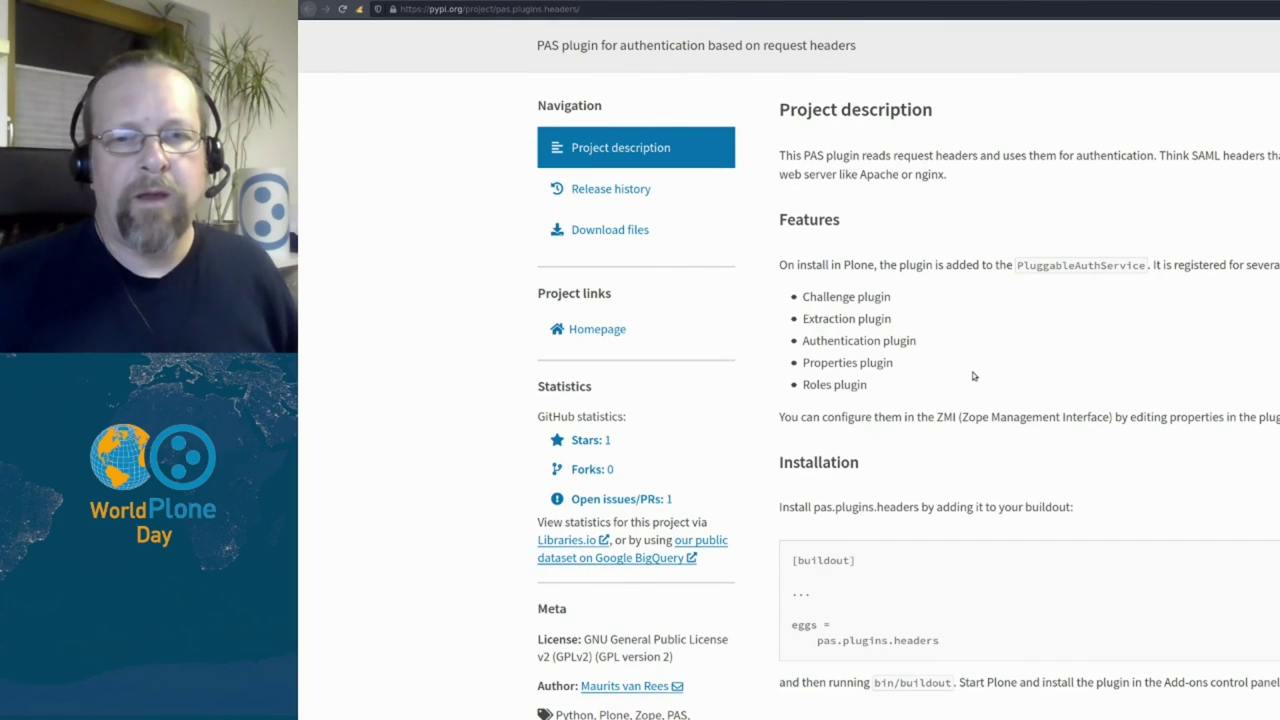
pyautogui.scroll(-3, 973, 376)
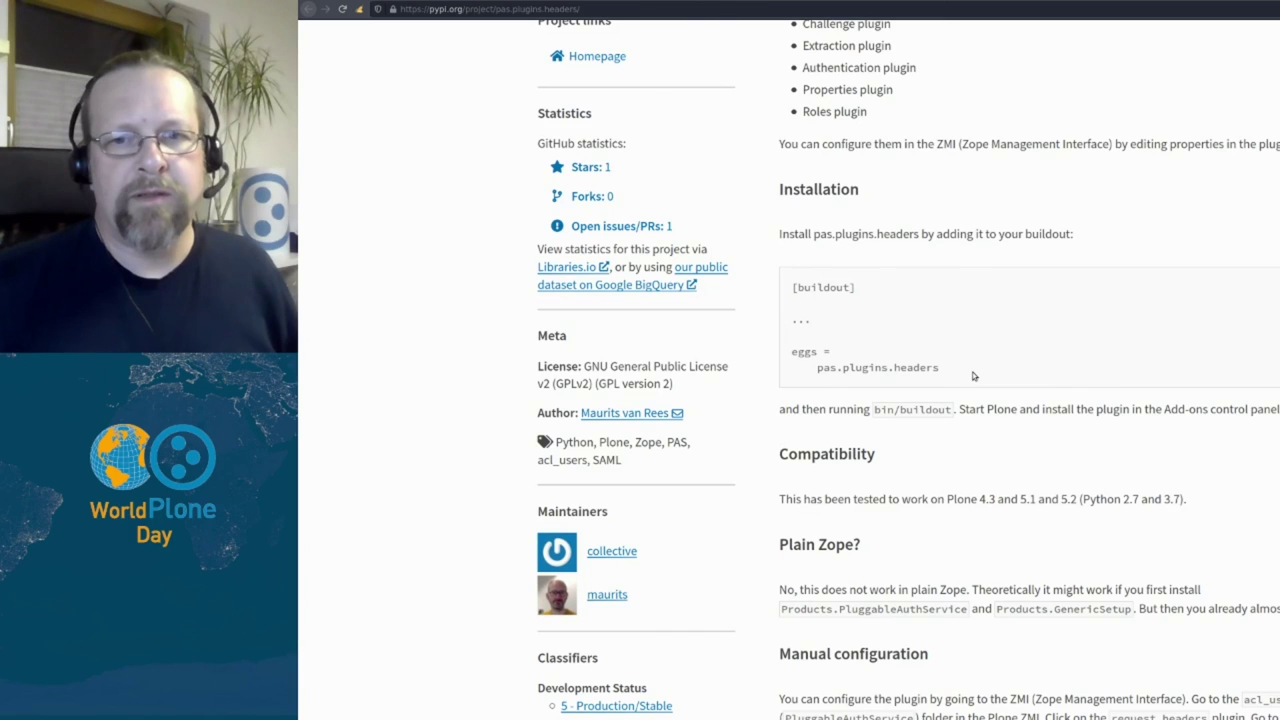
pyautogui.scroll(3, 973, 376)
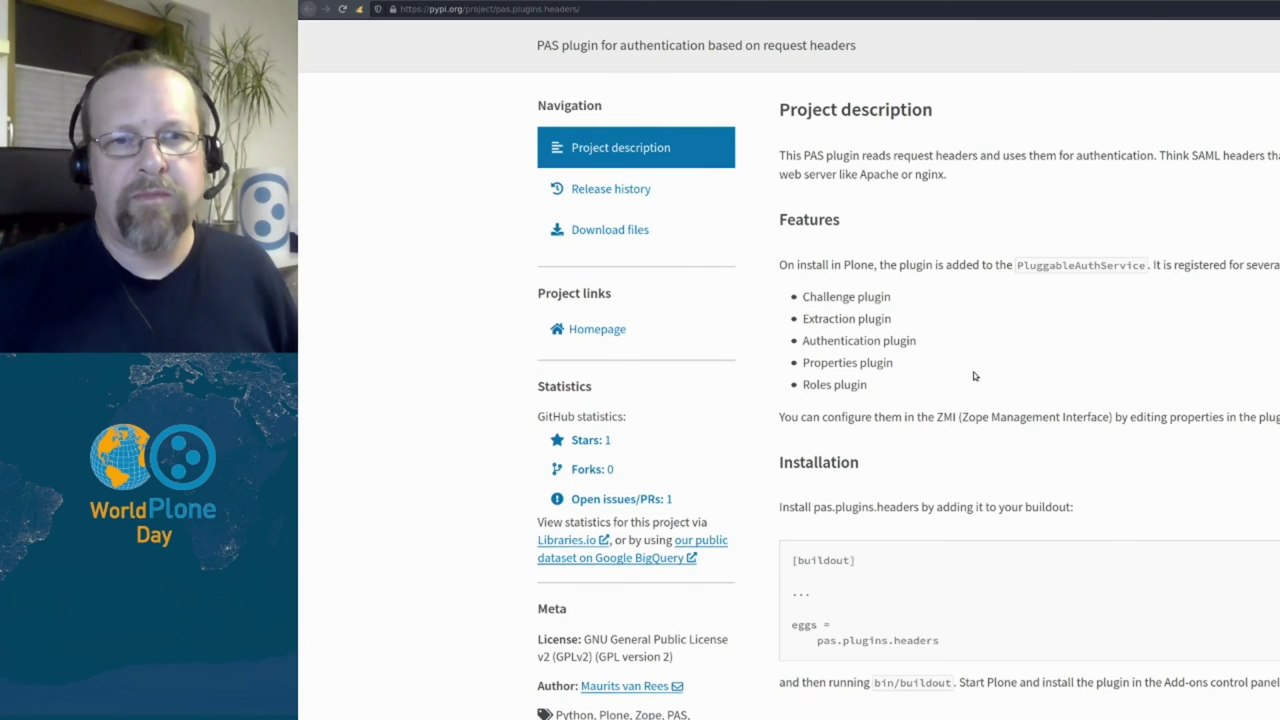
pyautogui.scroll(3, 975, 376)
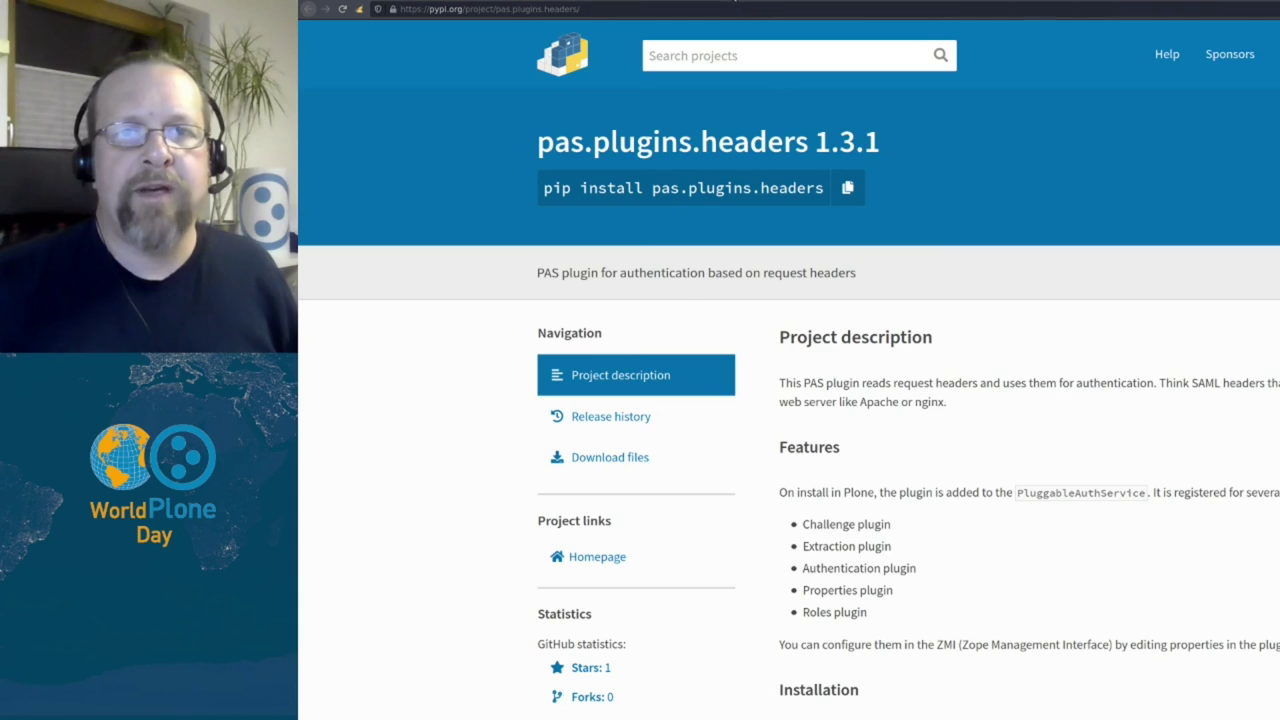
# Step: Go back to the search results and open the pas.plugins.ldap 1.8.0 page
pyautogui.hotkey('alt', 'Left')
pyautogui.scroll(3, 828, 301)
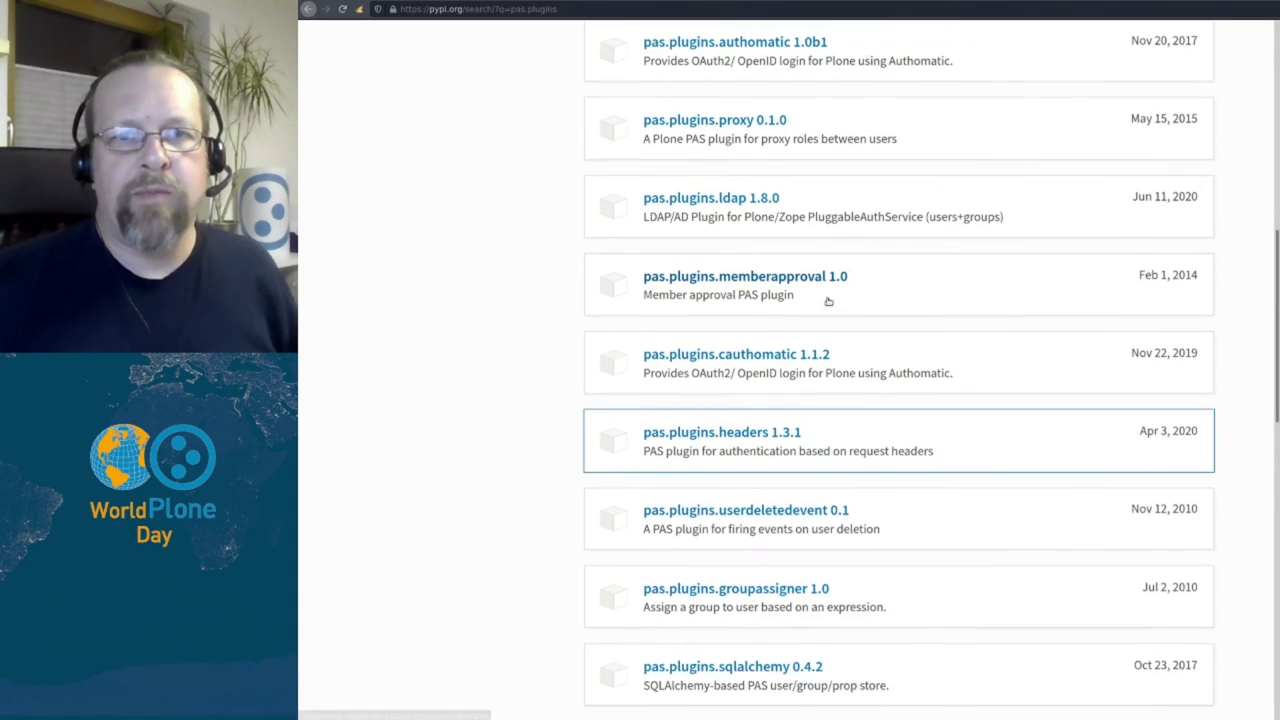
pyautogui.click(754, 215)
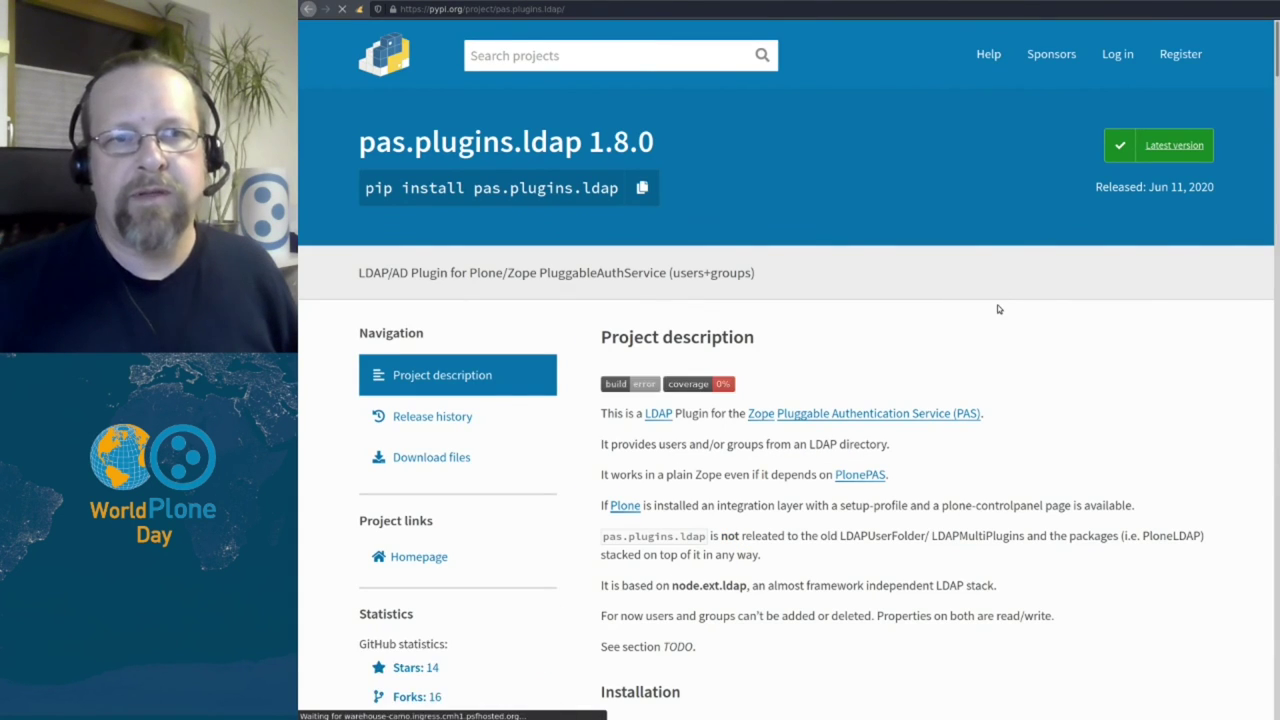
pyautogui.scroll(-3, 998, 309)
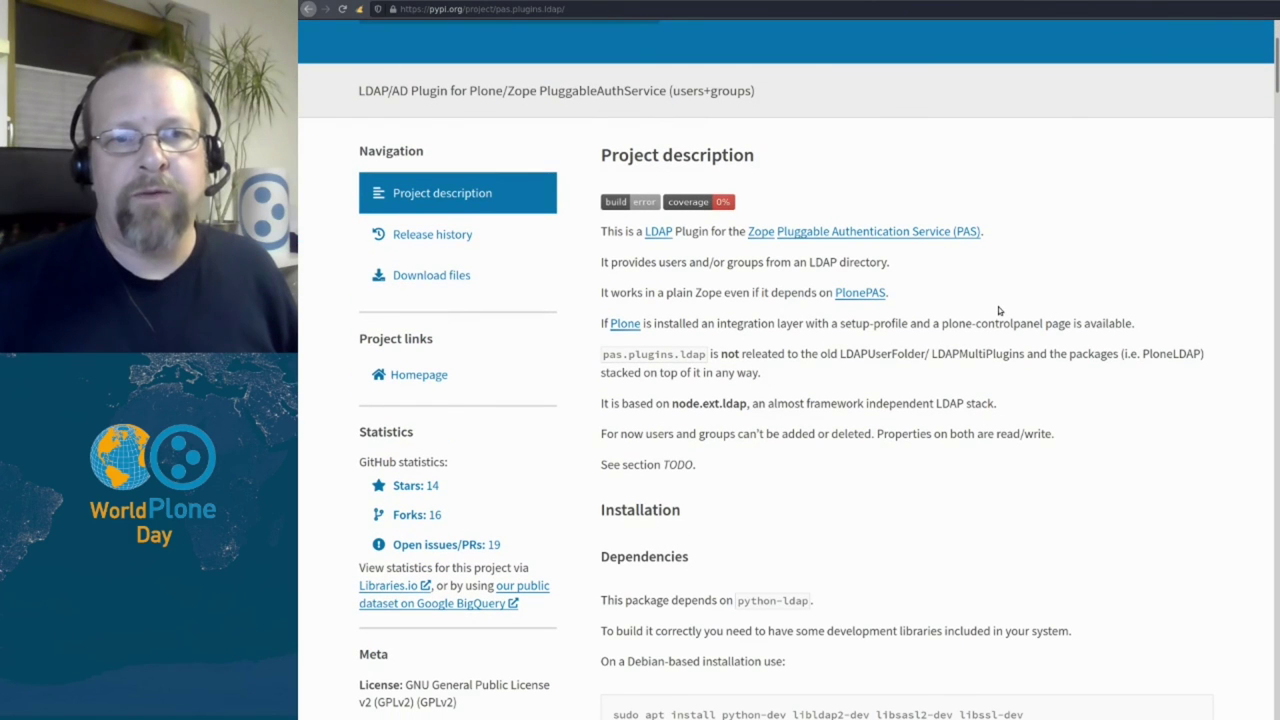